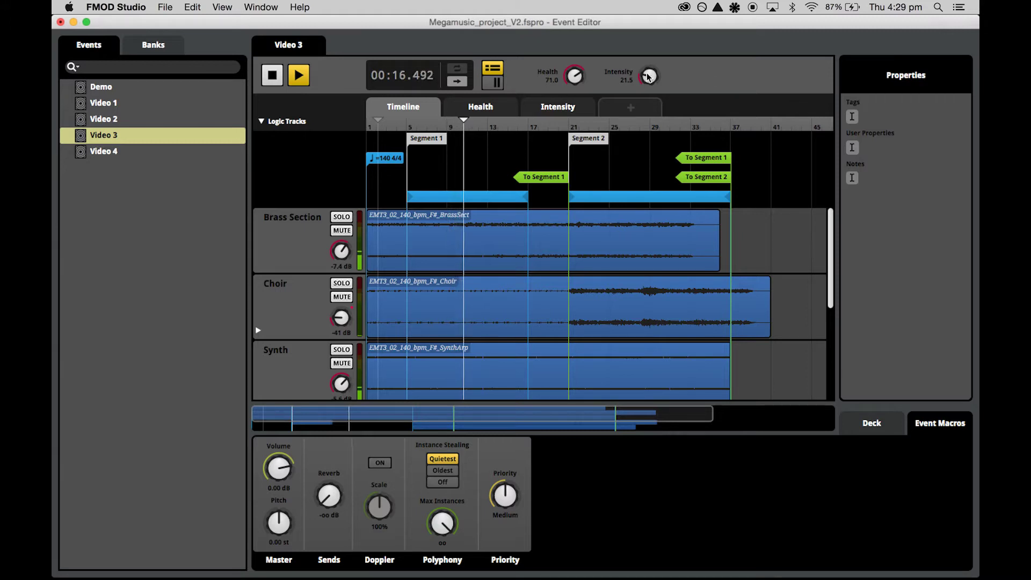
Play Video 3 from around bar 13, raising Intensity and then lowering it to about 31.5.
drag(648, 76, 649, 18)
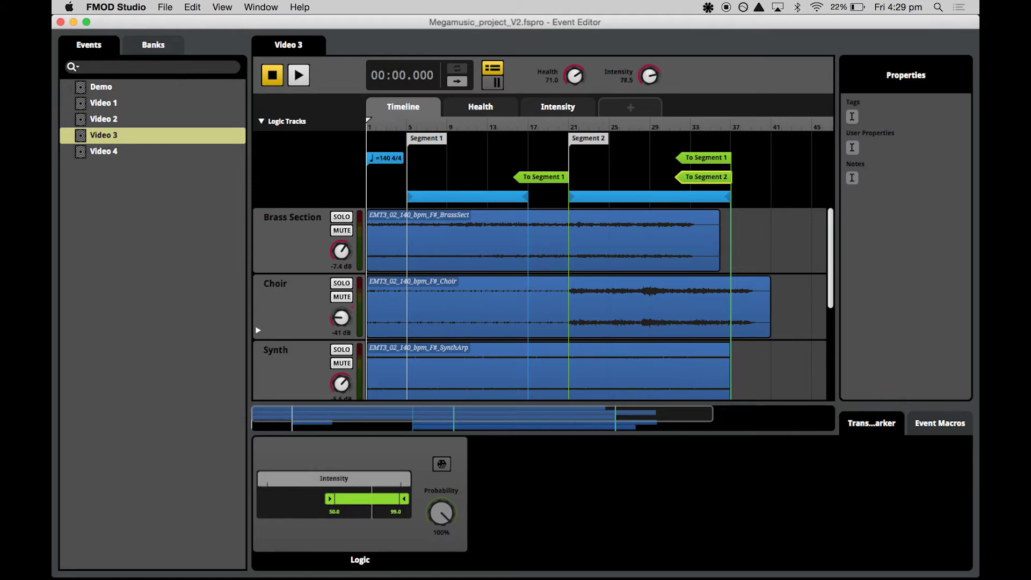
click(496, 124)
key(space)
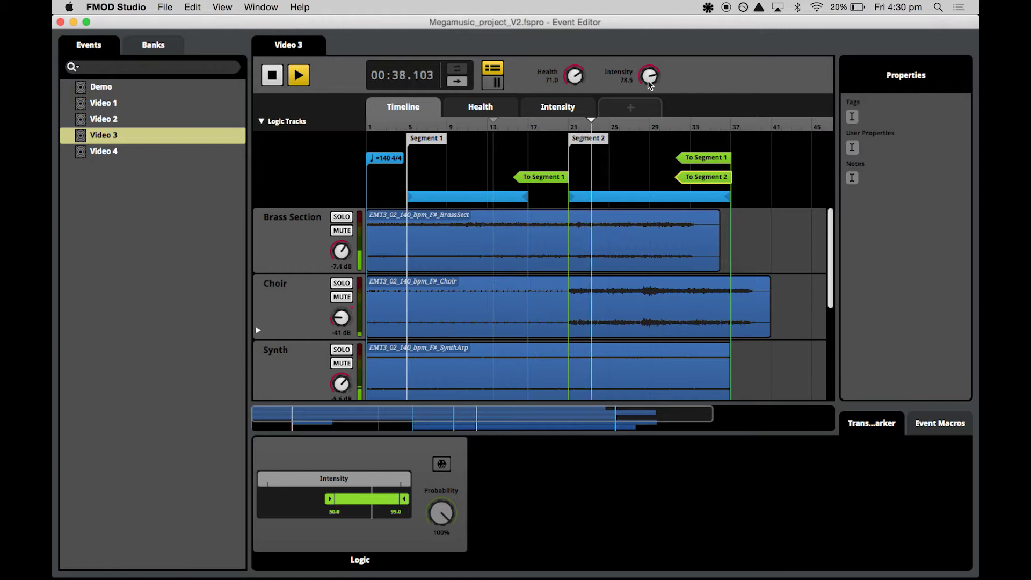
scroll(444, 125, right, 2)
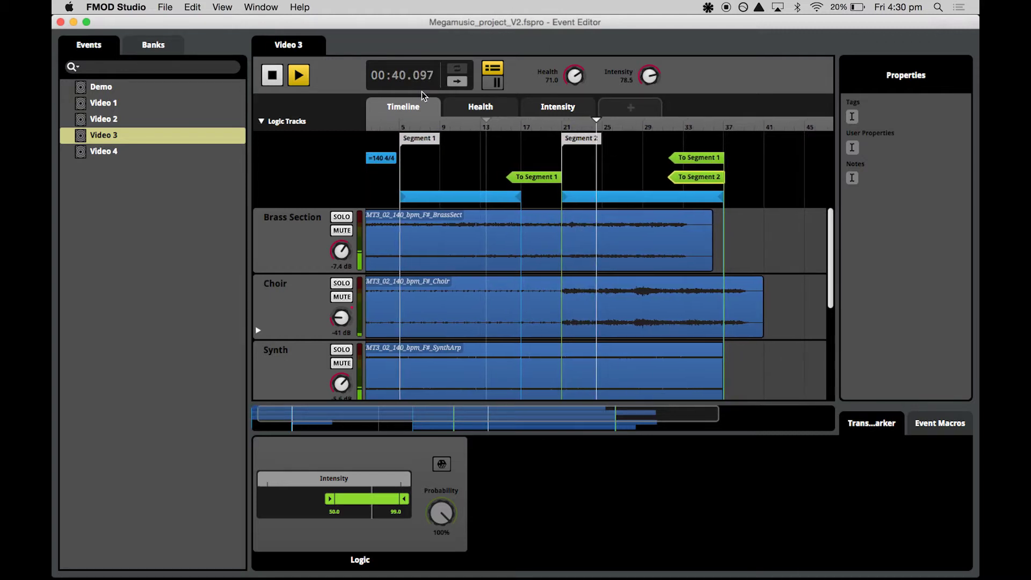
scroll(462, 126, right, 1)
click(484, 127)
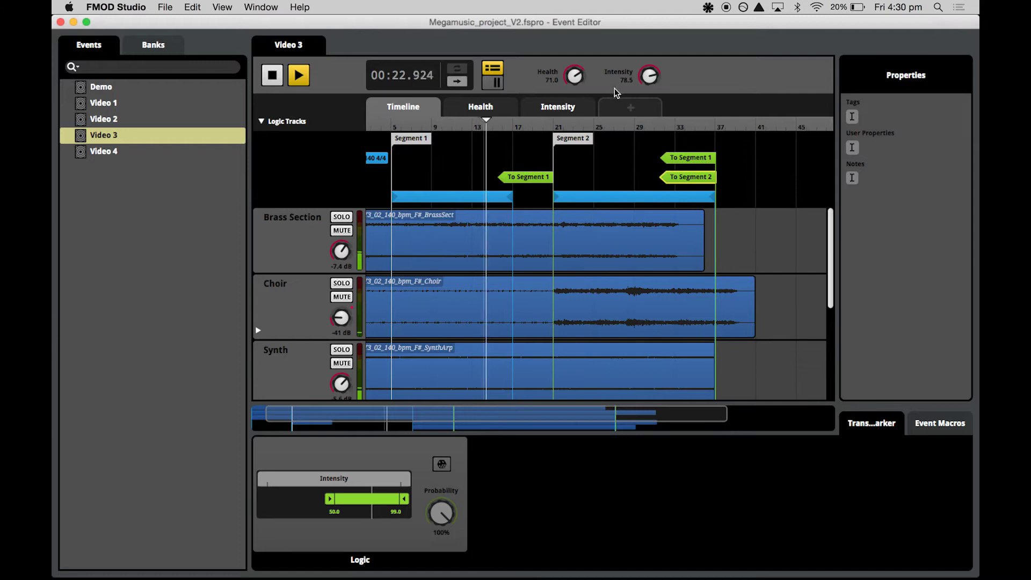
drag(645, 80, 645, 102)
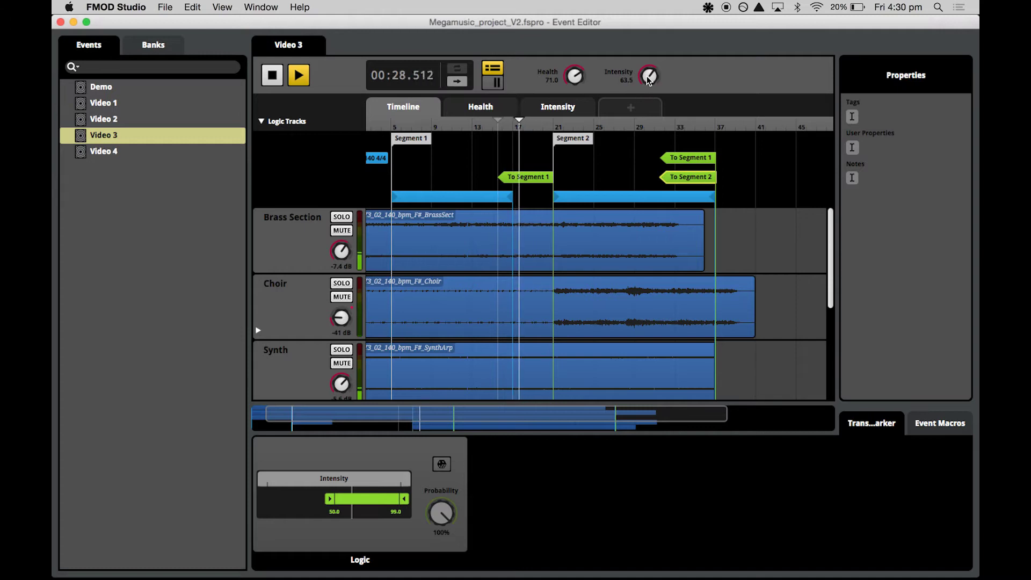
scroll(648, 78, down, 8)
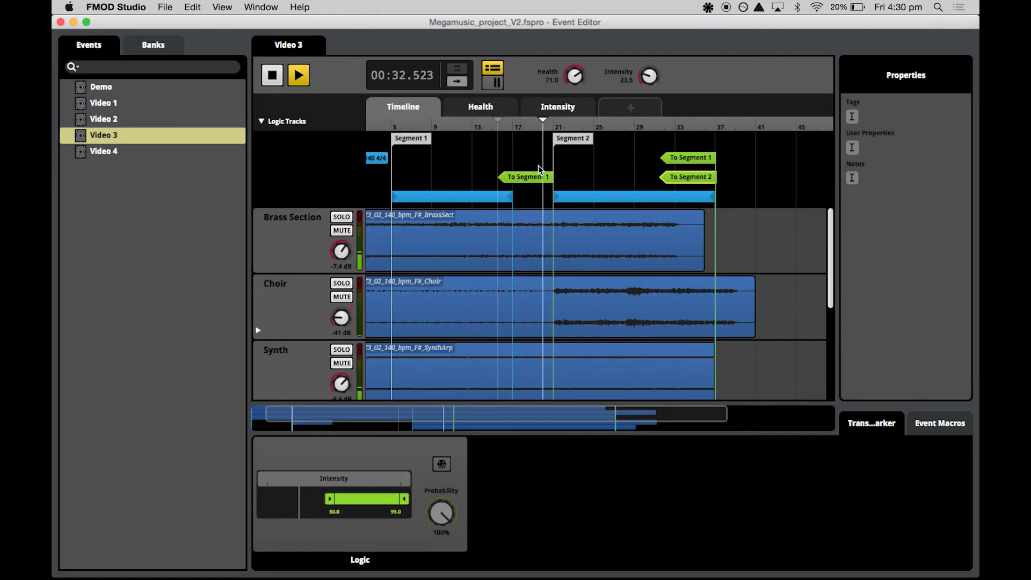
scroll(650, 78, up, 2)
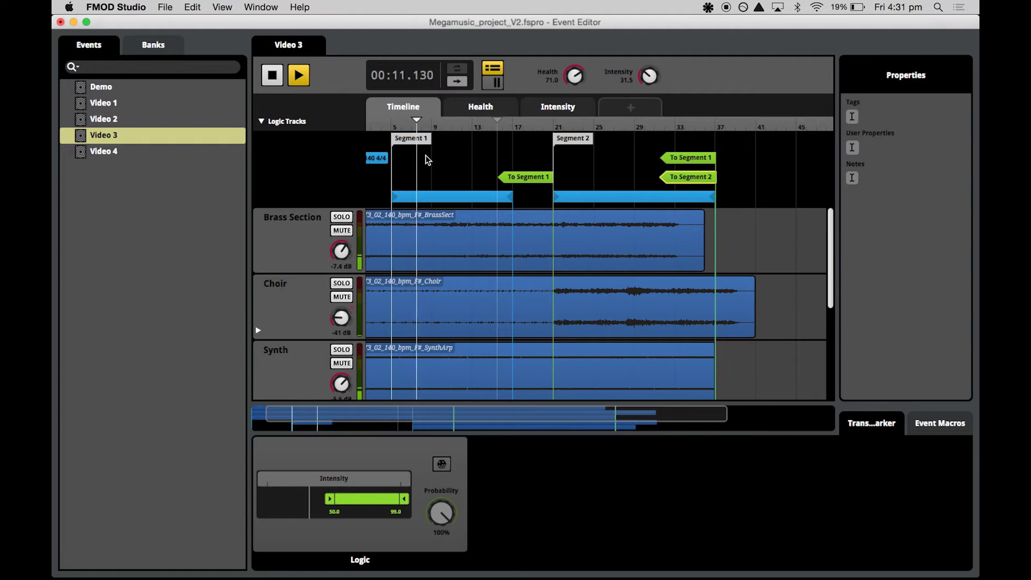
Play from around bar 33, dropping Health low to trigger the drums, then raising it to about 71.
click(677, 126)
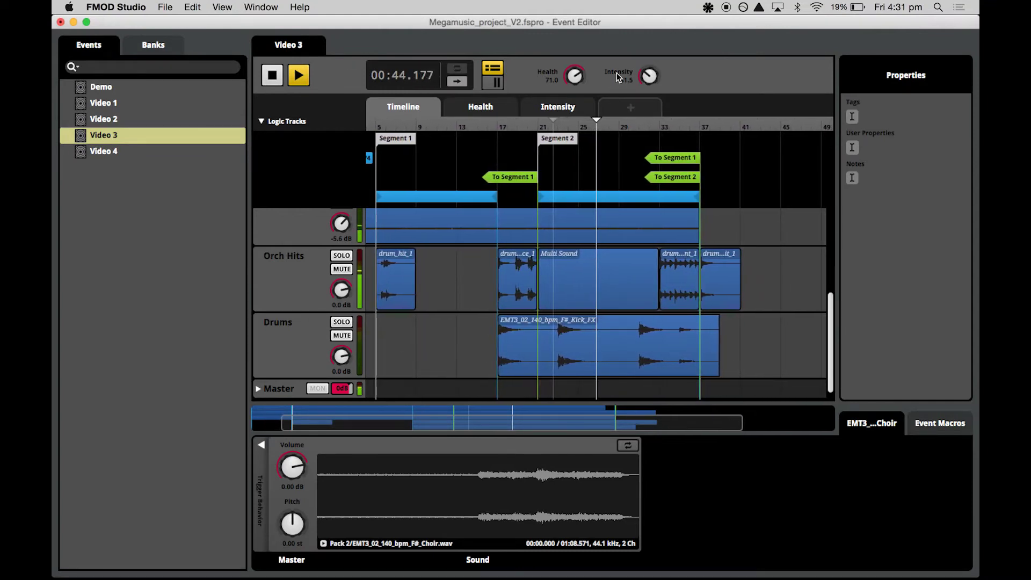
drag(576, 81, 576, 116)
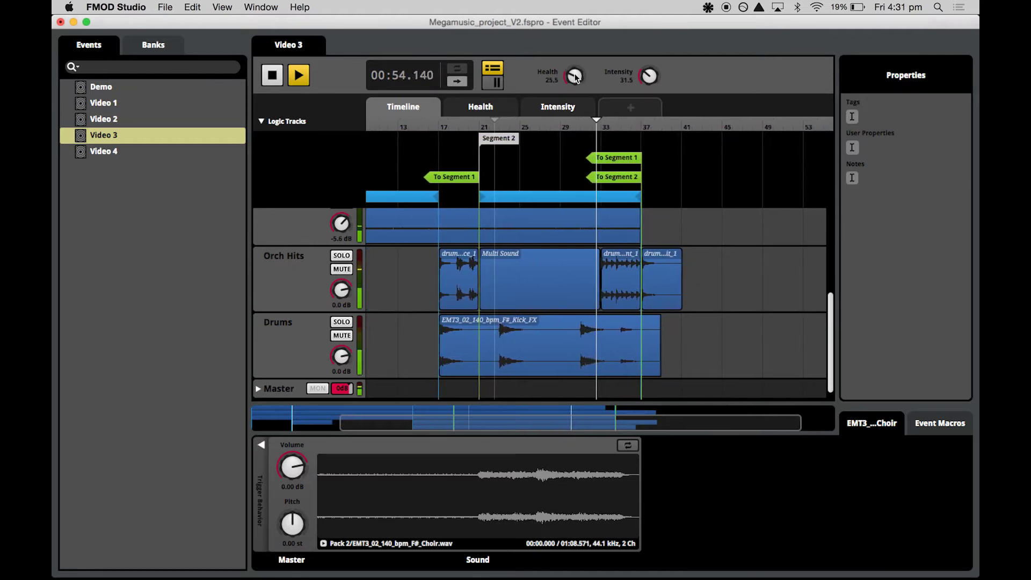
drag(575, 76, 575, 77)
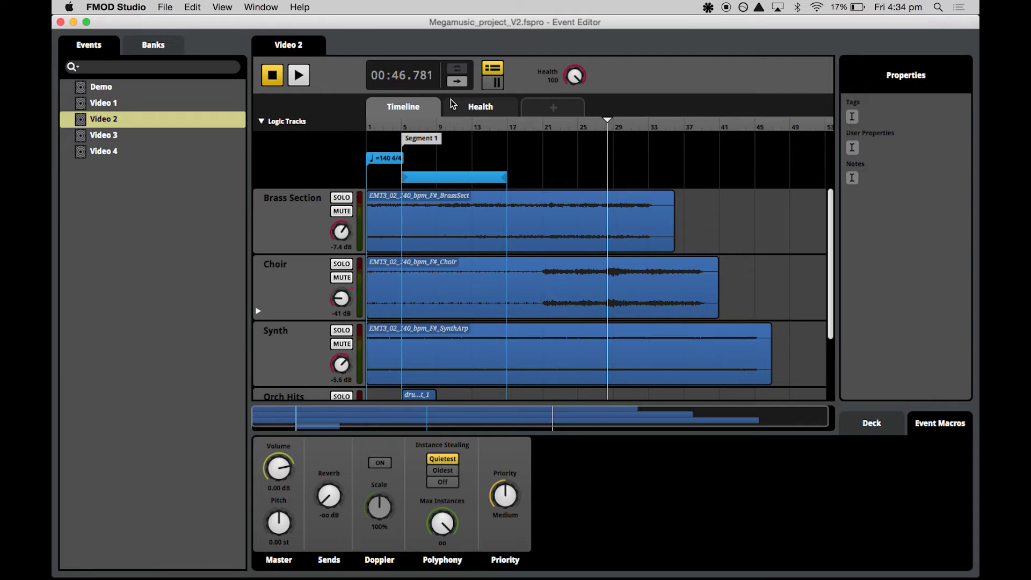
Create a user parameter named Intensity on Video 2 with a maximum of 100.
click(543, 110)
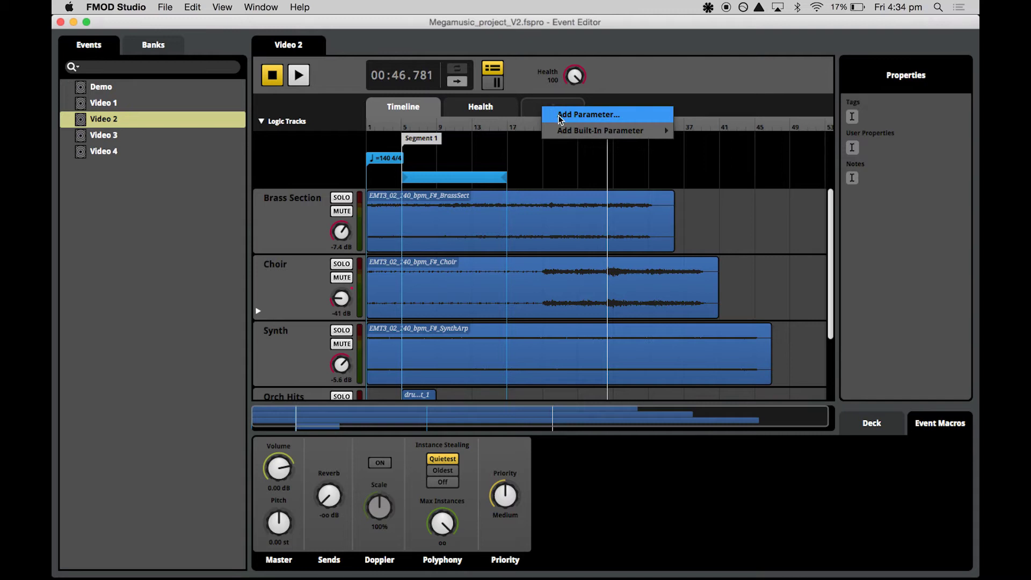
click(559, 115)
text(Inten)
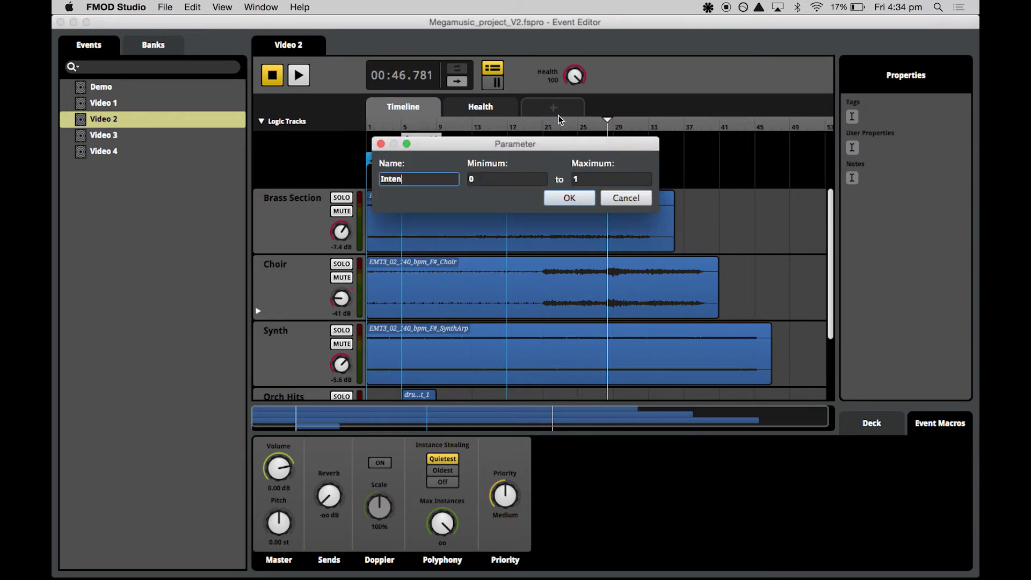
text(sity)
click(591, 177)
text(00)
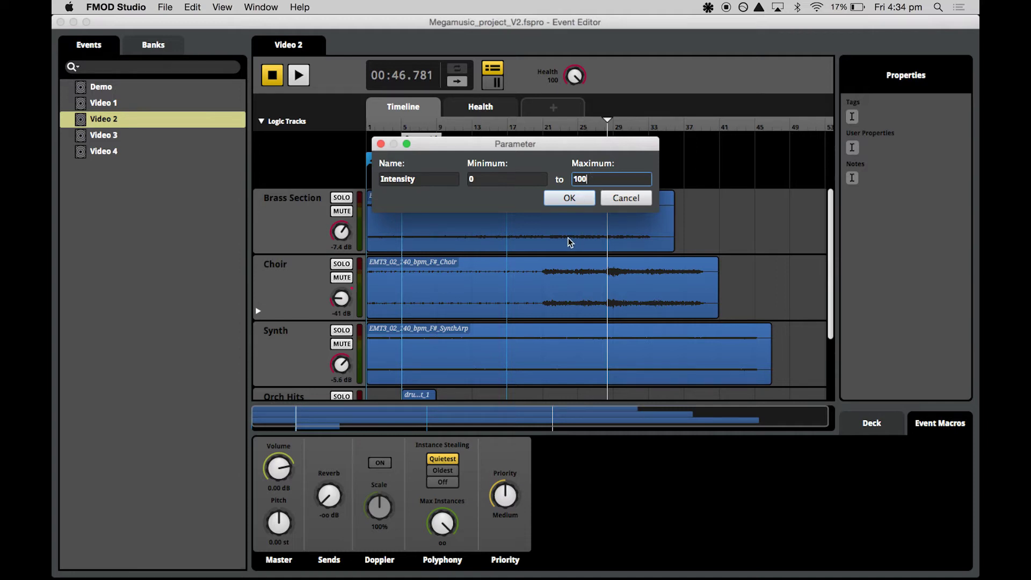
click(568, 199)
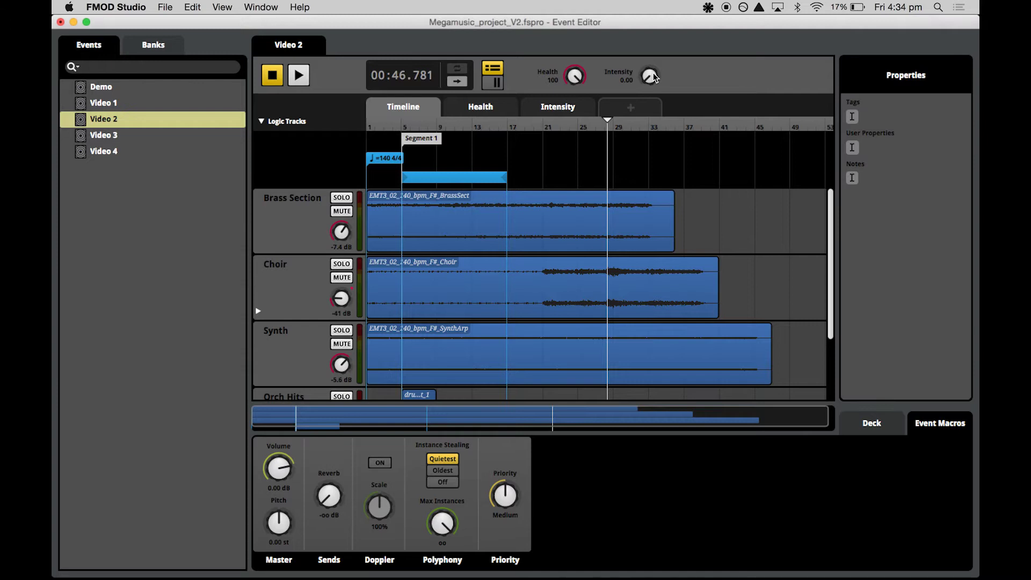
right_click(653, 74)
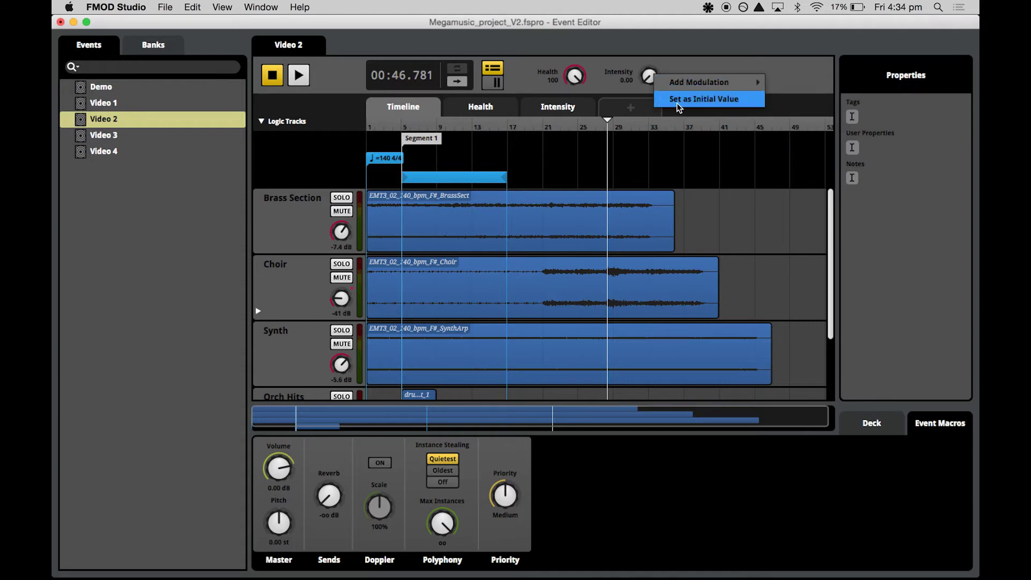
click(678, 56)
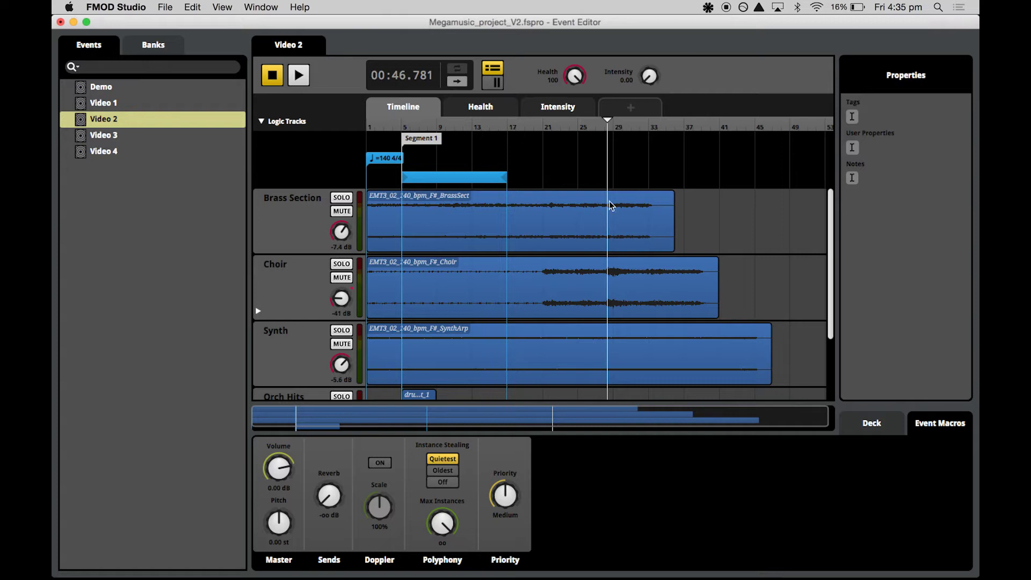
Add a loop region starting at bar 21 and extend it to bar 37.
right_click(543, 182)
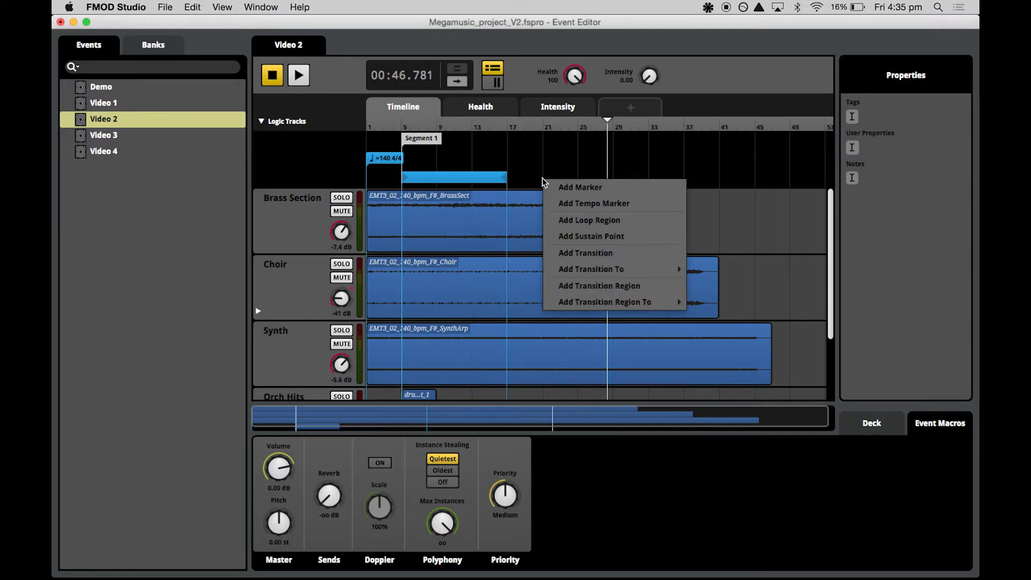
click(568, 218)
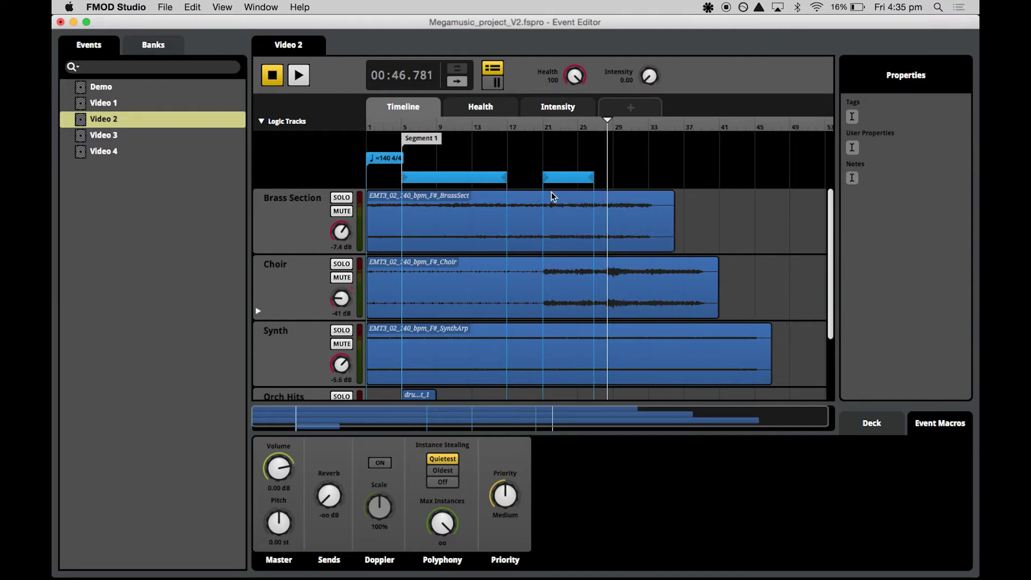
drag(593, 178, 683, 178)
Add a marker at bar 21 named 'Segment 2'.
click(544, 142)
right_click(544, 143)
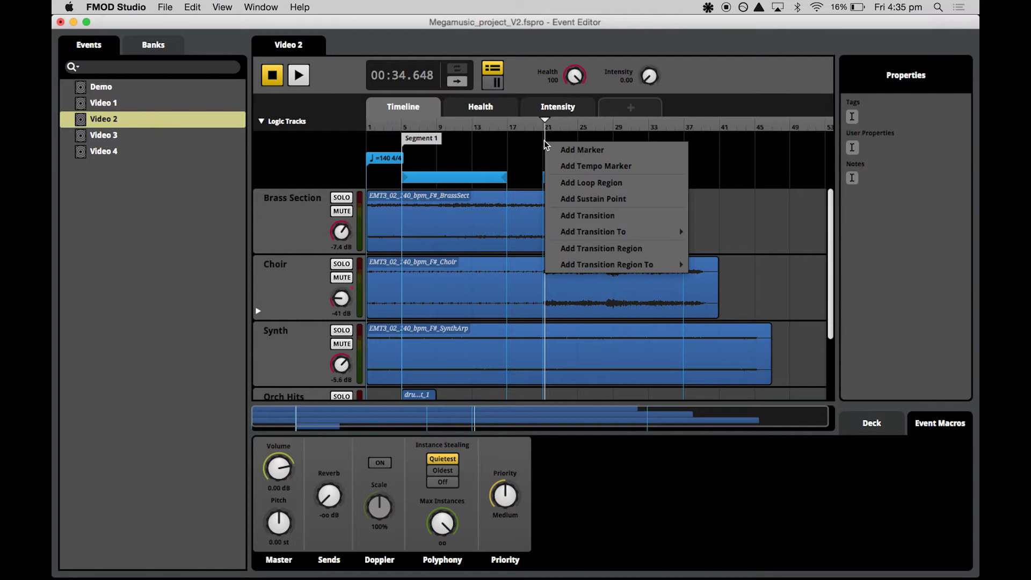
click(574, 150)
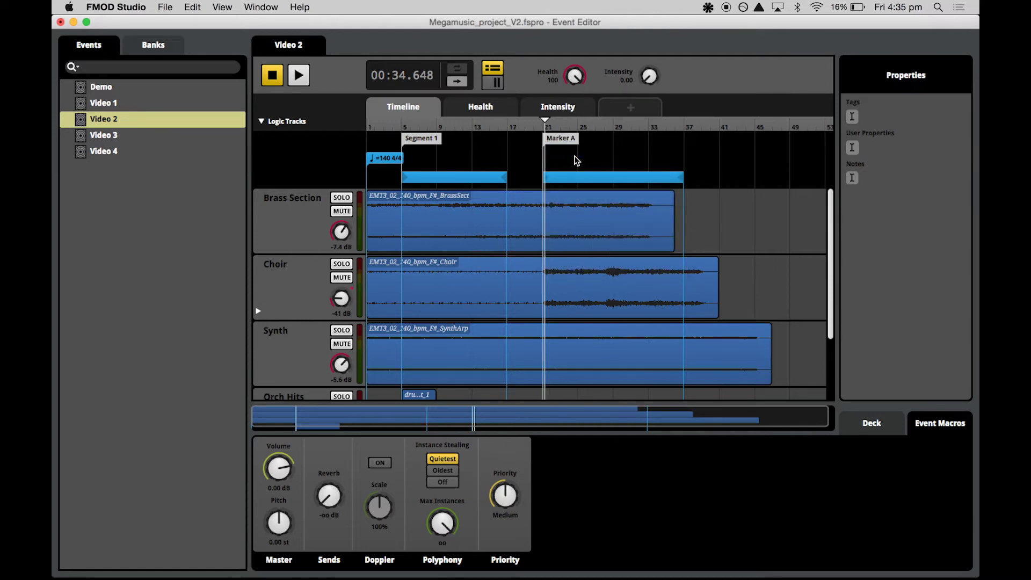
text(Segment )
text(2)
key(Return)
click(558, 162)
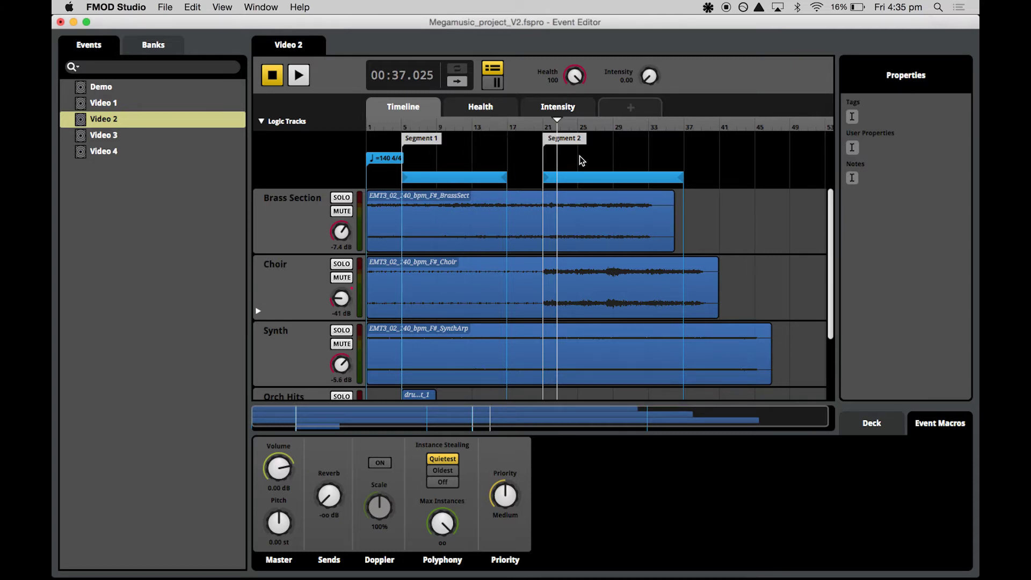
Give the Segment 1 loop region an Intensity condition limited to 0–50.
click(452, 178)
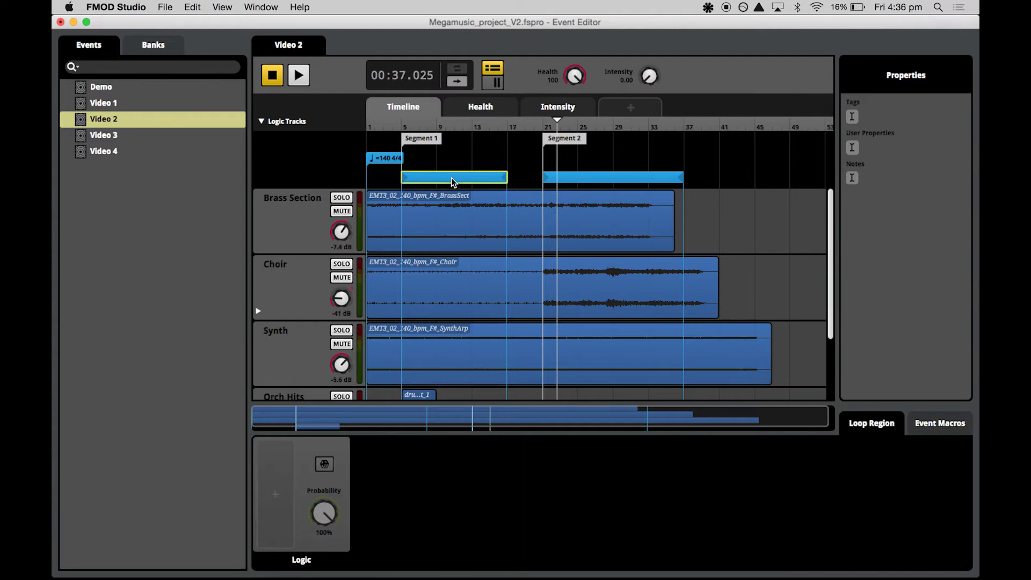
right_click(272, 482)
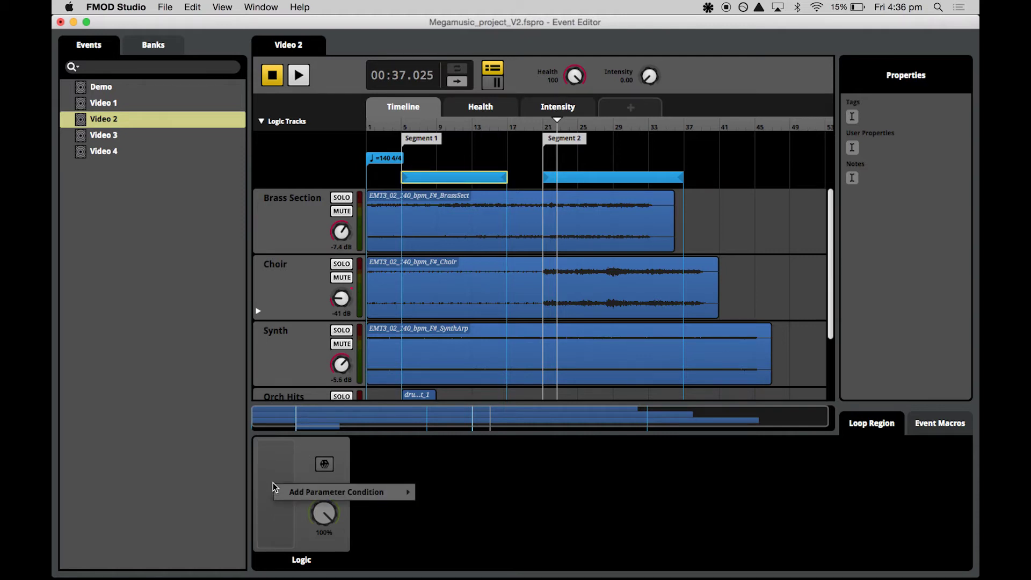
mouse_move(293, 497)
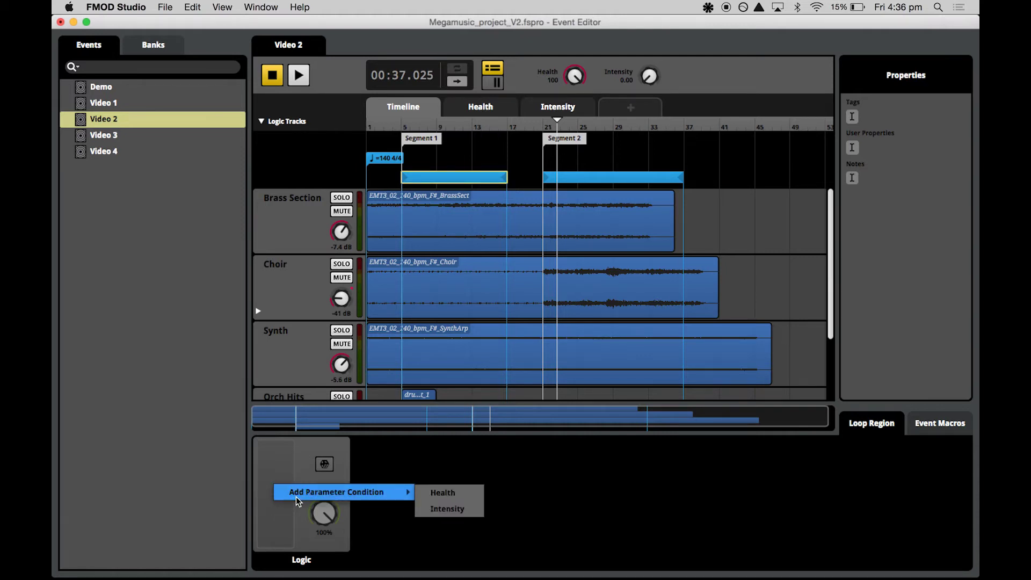
click(443, 511)
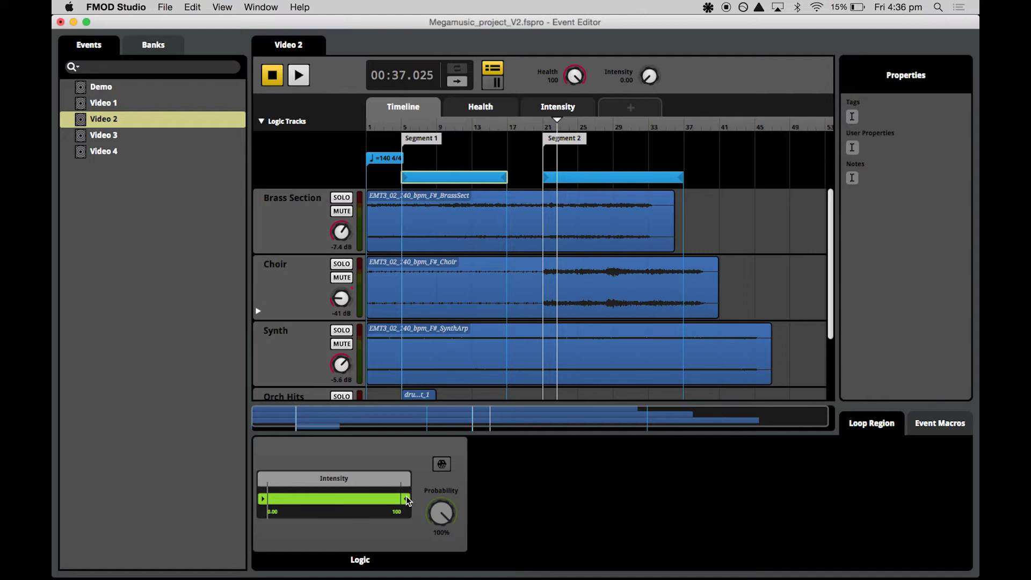
drag(406, 501, 339, 500)
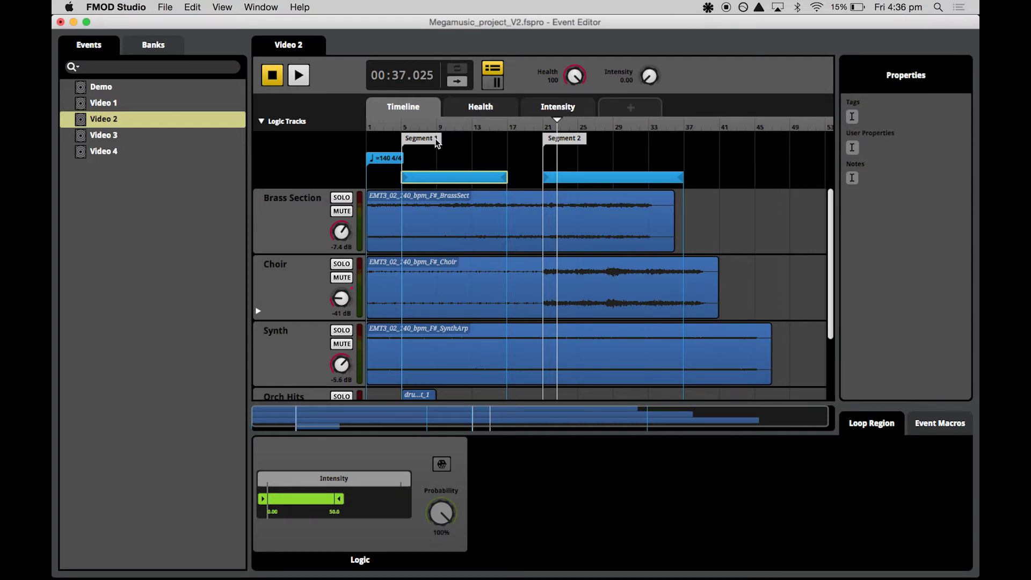
Play from around bar 13, raising Intensity above 50 to test the transition, then stop.
click(483, 122)
key(space)
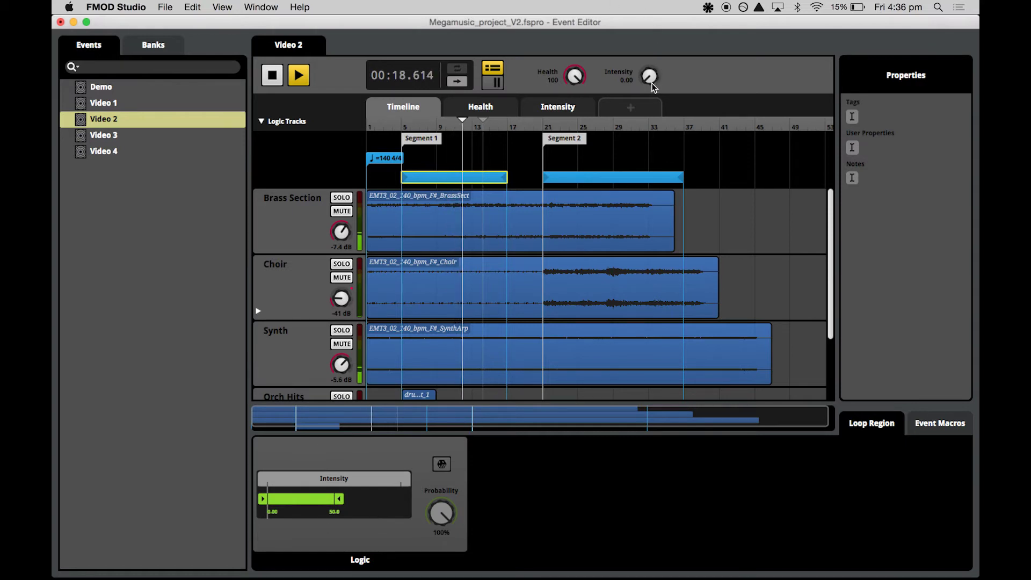
drag(652, 82, 652, 56)
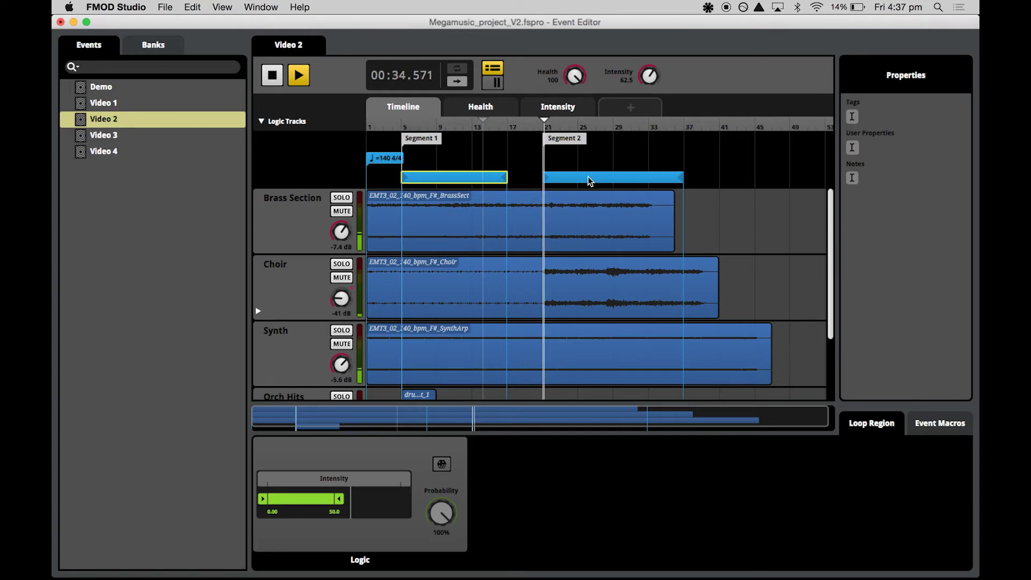
click(273, 75)
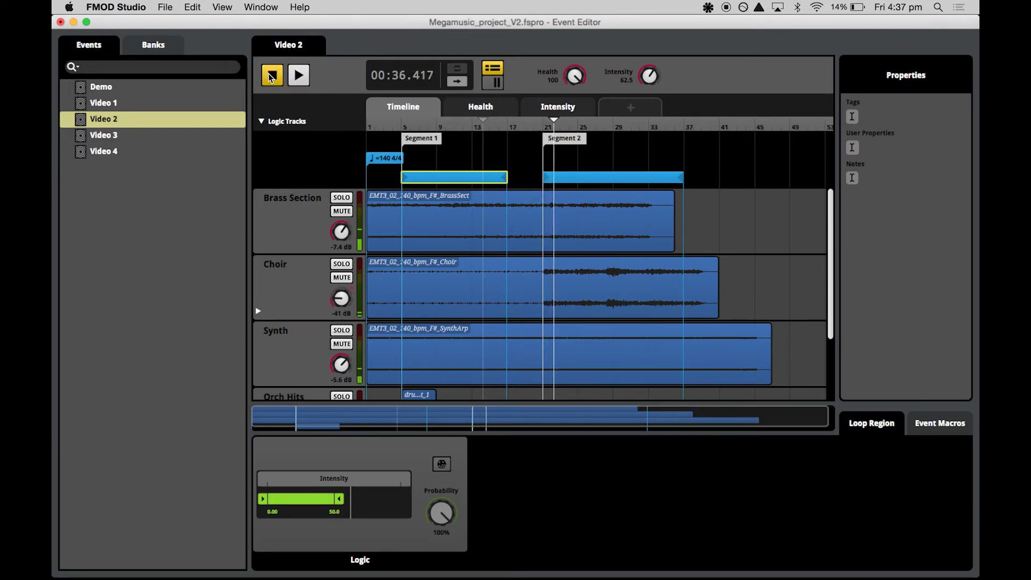
Give the Segment 2 loop region an Intensity condition with its lower bound moved to 50.
click(606, 178)
right_click(276, 491)
mouse_move(313, 501)
click(447, 517)
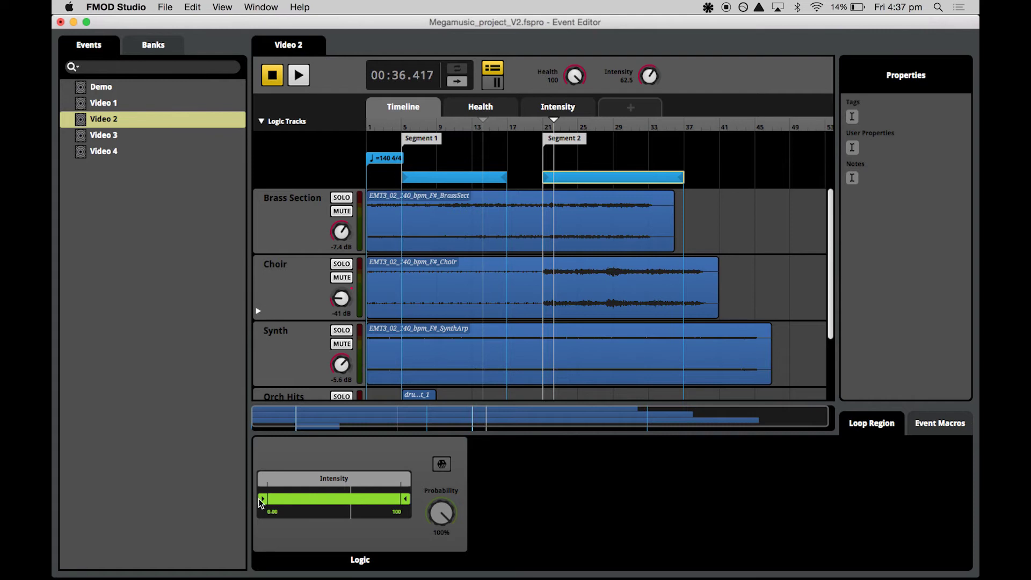
drag(264, 502, 331, 501)
Add a To Segment 1 transition marker just before Segment 2.
right_click(540, 156)
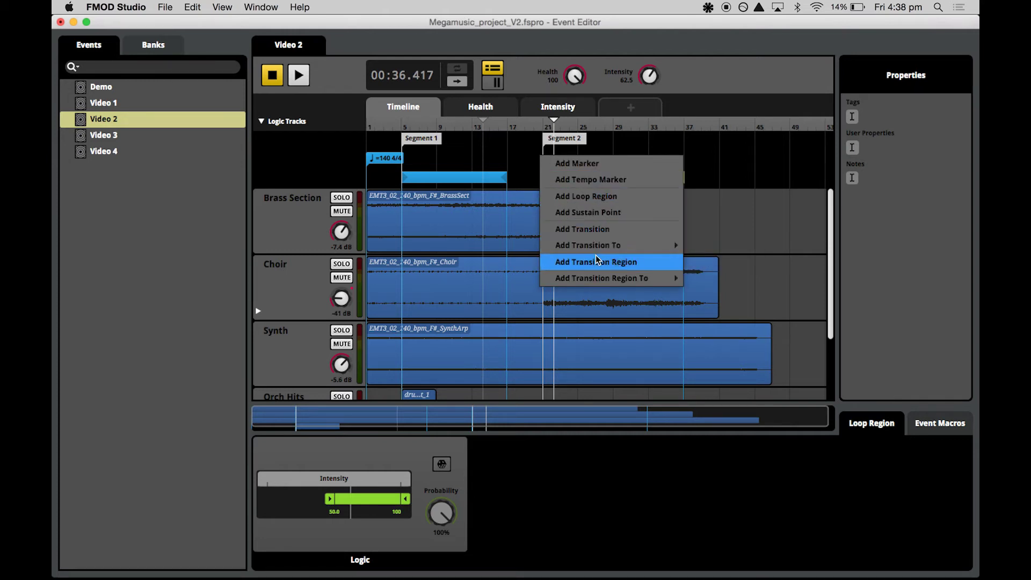
mouse_move(614, 246)
click(723, 245)
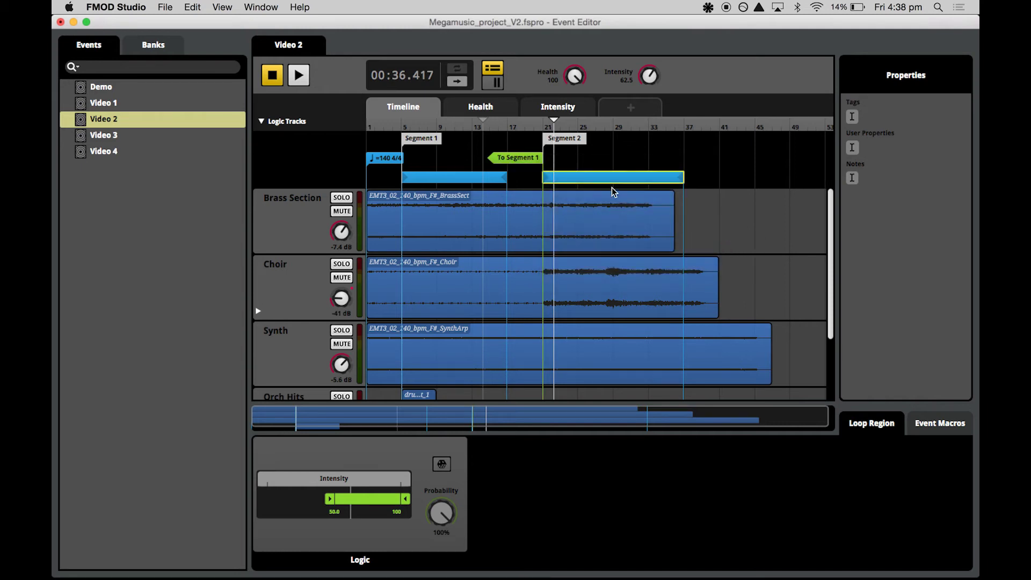
Add To Segment 1 and To Segment 2 transitions at Segment 2's end, then play from bar 19.
right_click(712, 153)
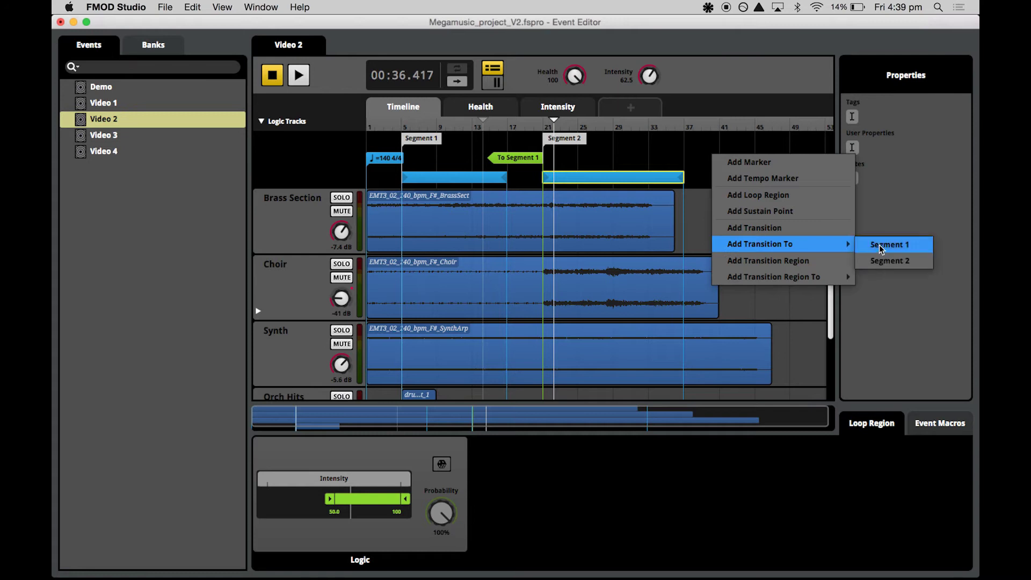
click(881, 246)
right_click(704, 149)
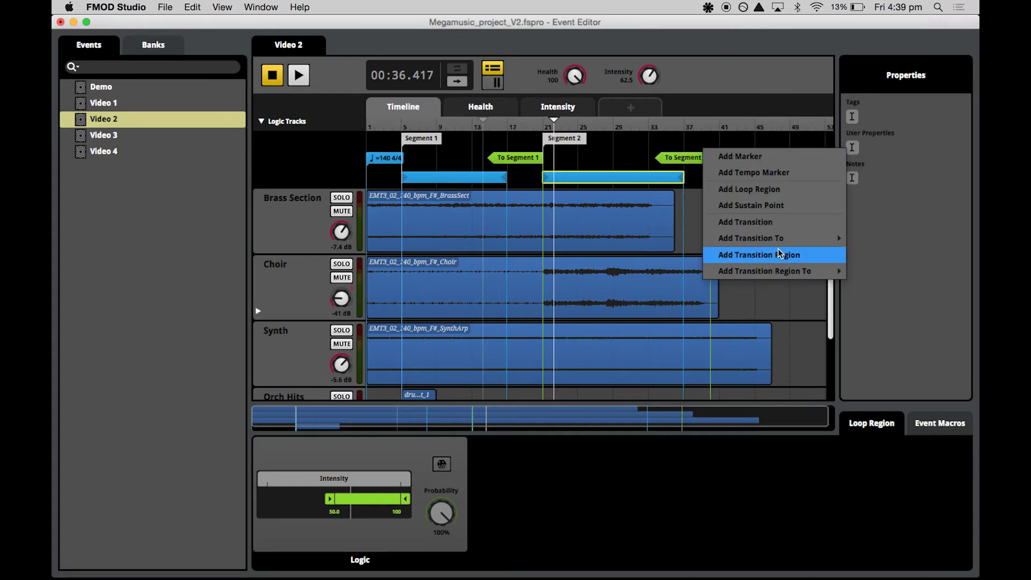
mouse_move(784, 238)
click(880, 254)
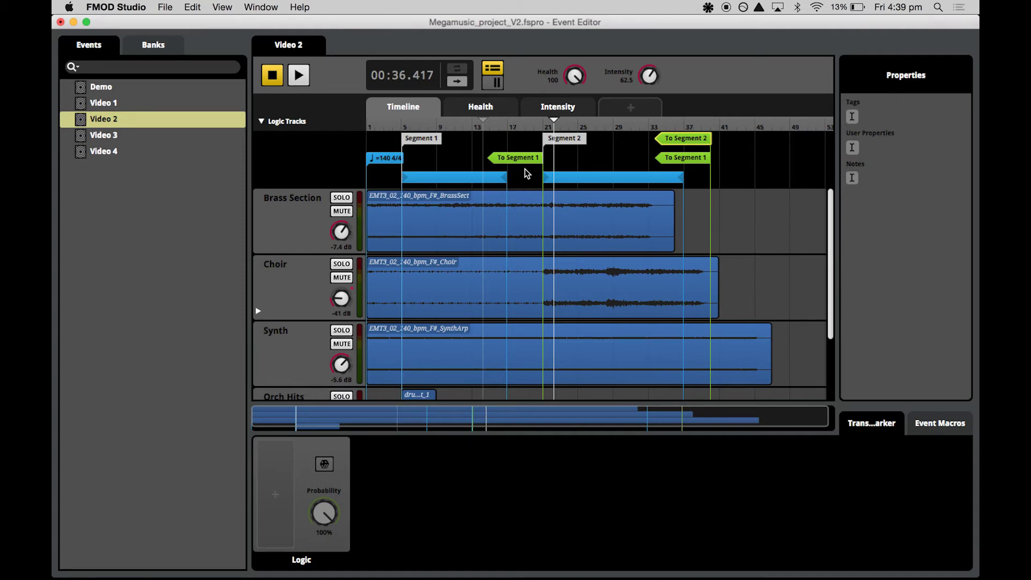
click(530, 128)
key(space)
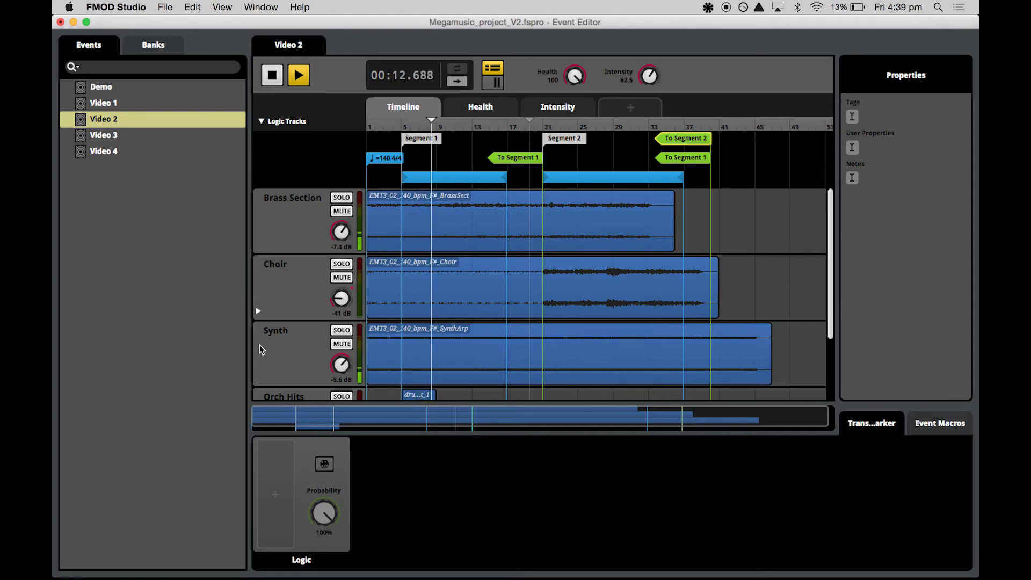
Stop playback and add an Intensity 0–50 condition to the first To Segment 1 transition.
click(273, 75)
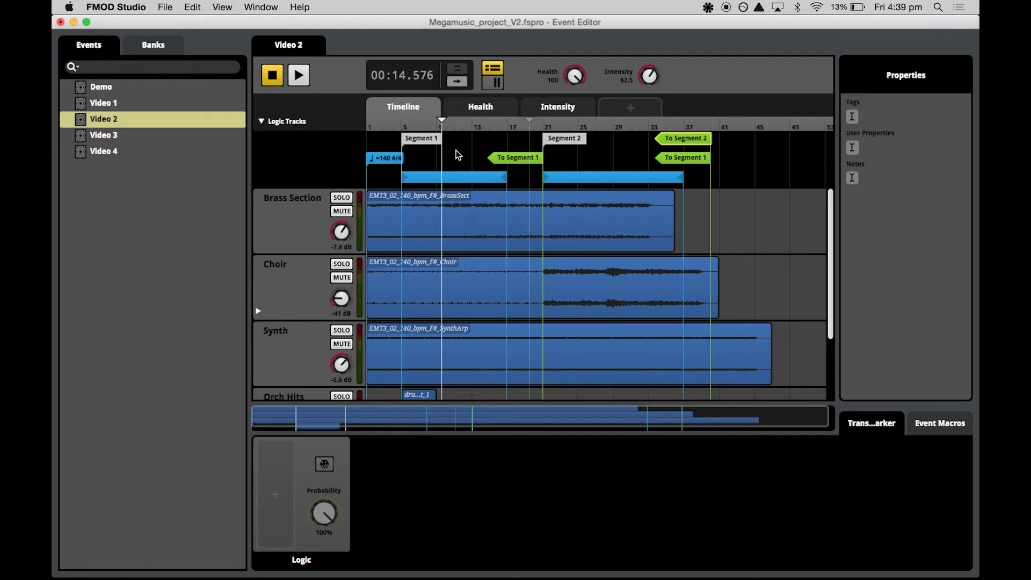
click(511, 163)
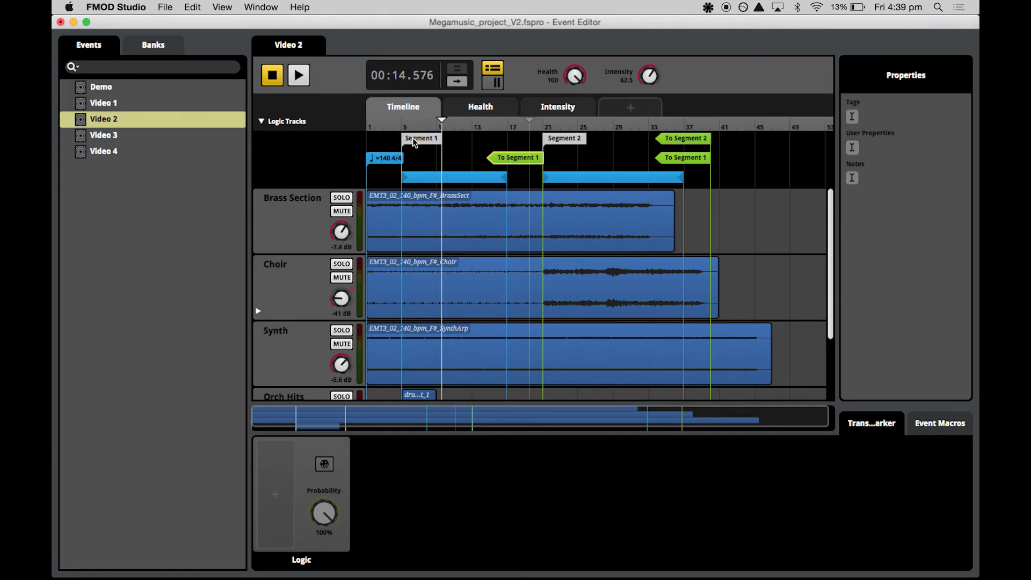
click(277, 503)
mouse_move(355, 509)
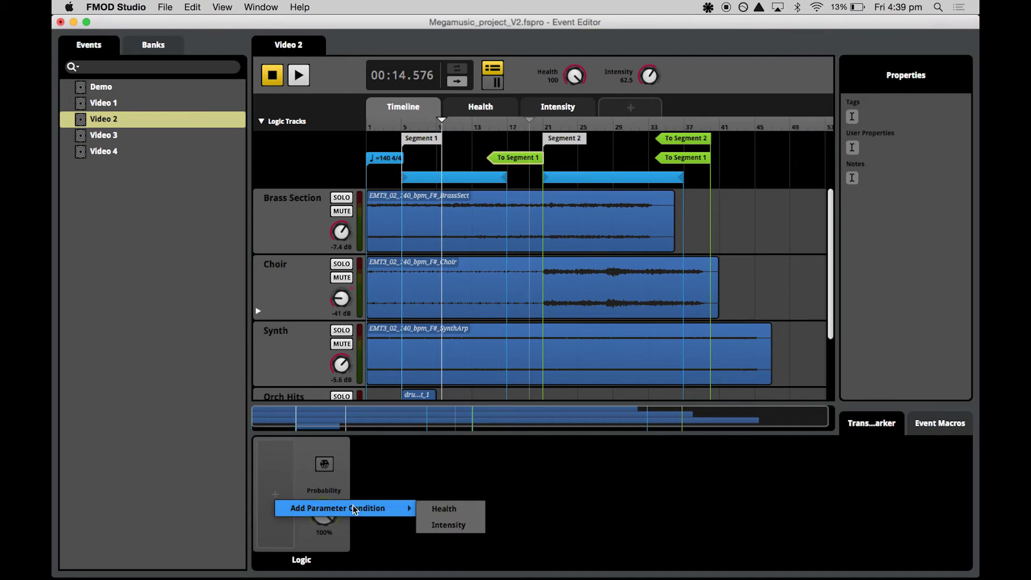
click(445, 525)
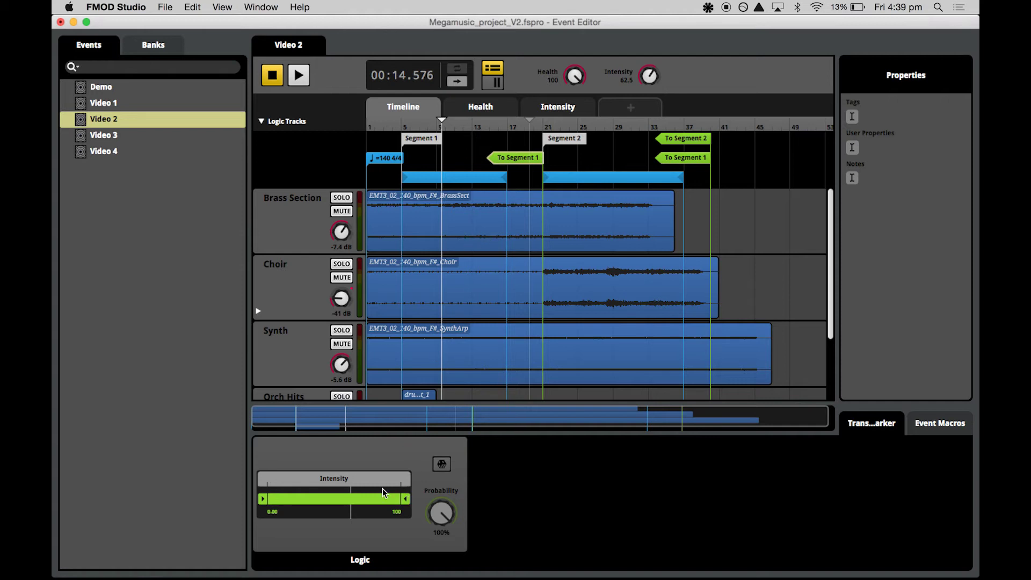
drag(406, 502, 339, 499)
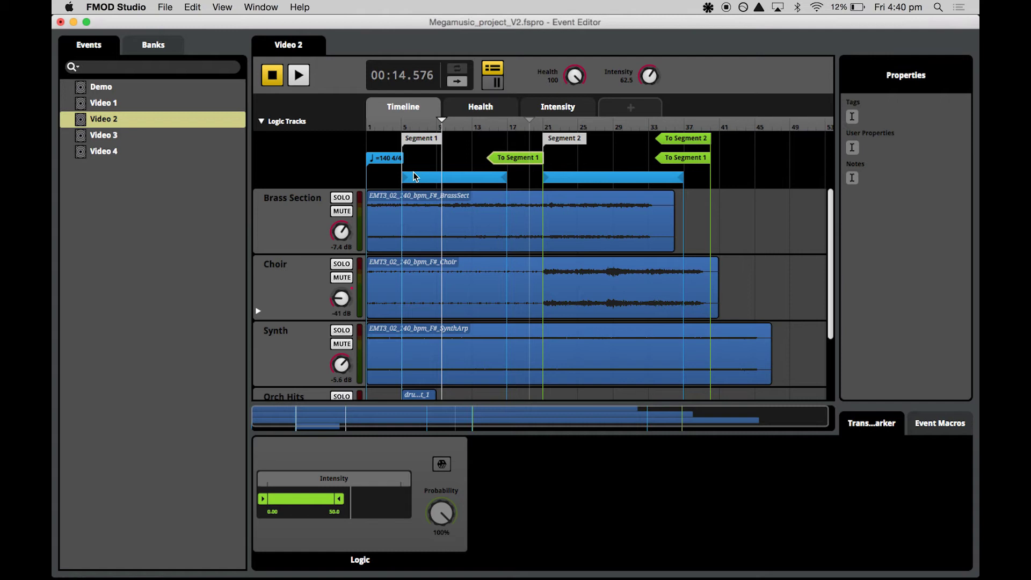
Play Video 2 from around bar 19 and raise Intensity to 80.
click(524, 127)
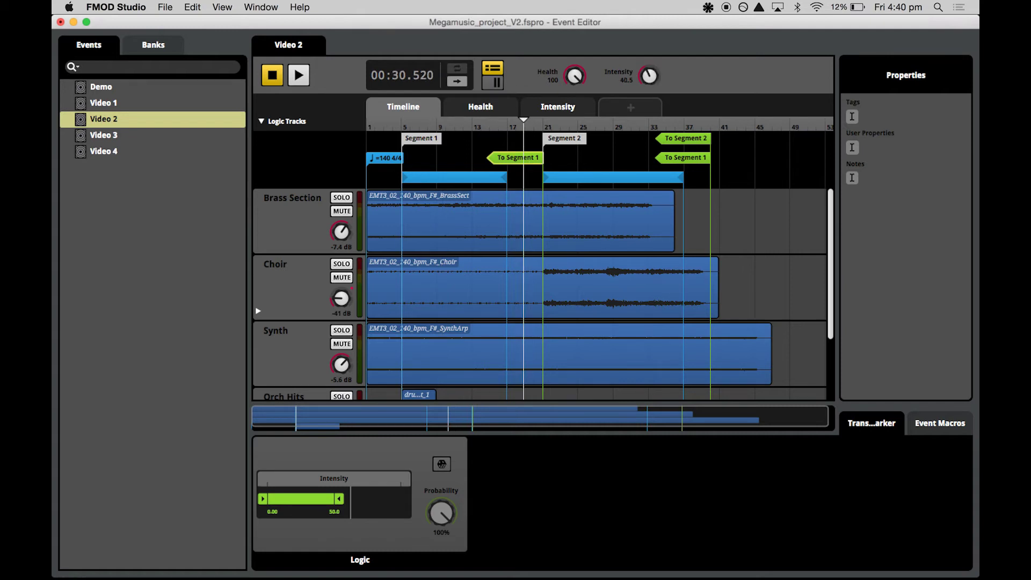
click(299, 75)
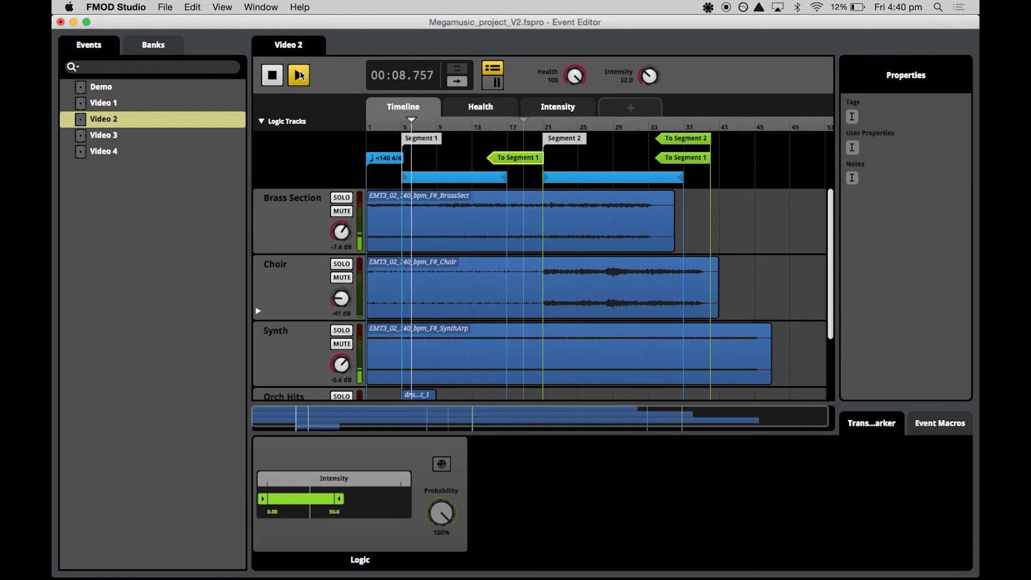
drag(649, 75, 649, 53)
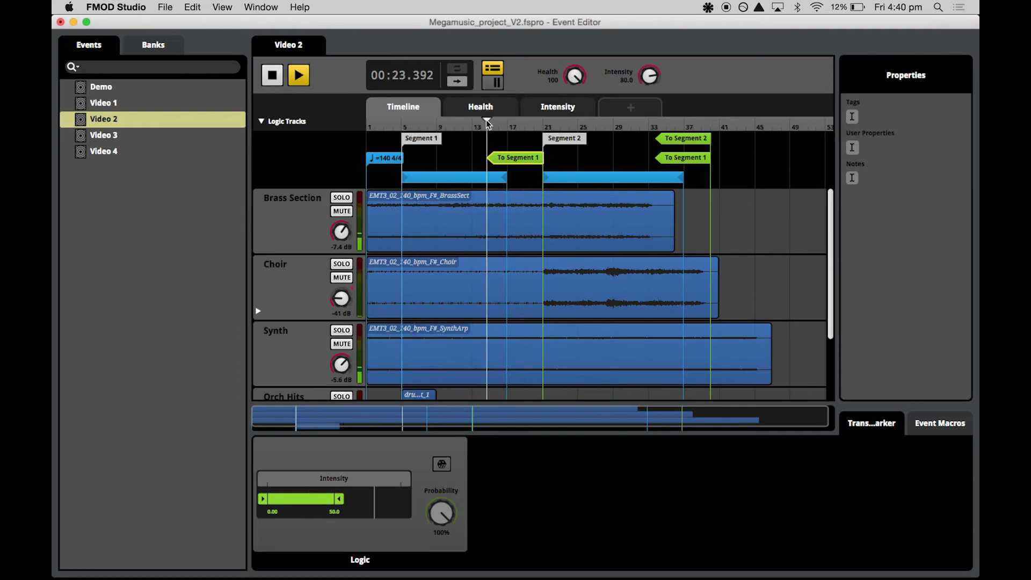
Stop playback and add an Intensity 0–50 condition to the To Segment 1 transition at Segment 2's end.
click(279, 76)
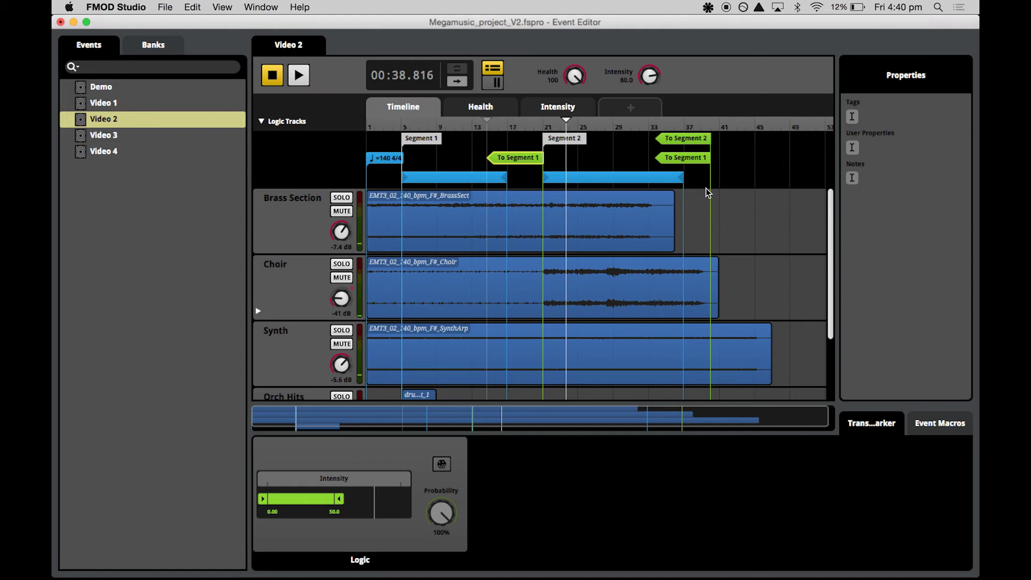
click(693, 162)
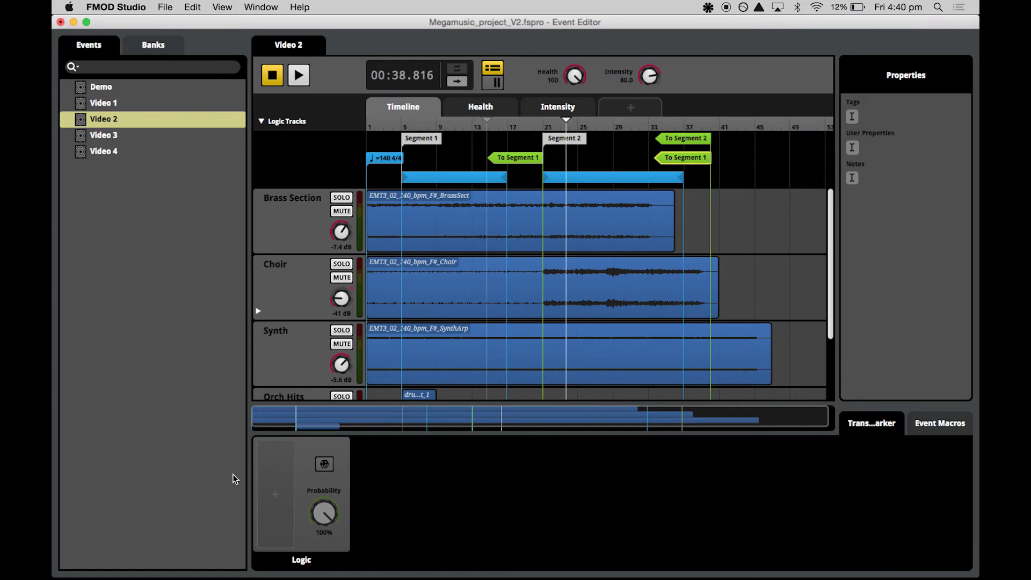
right_click(277, 512)
mouse_move(362, 517)
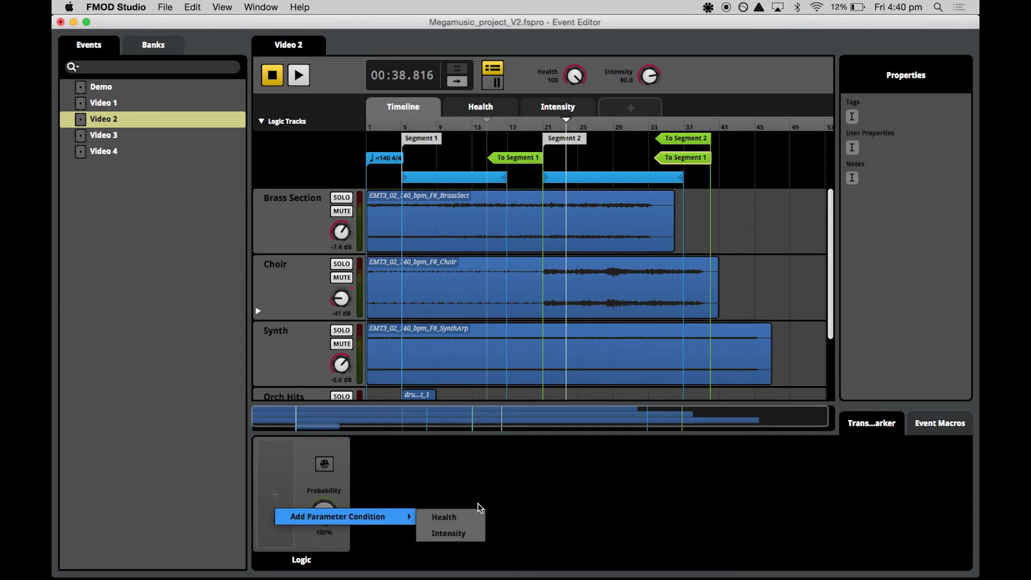
click(476, 534)
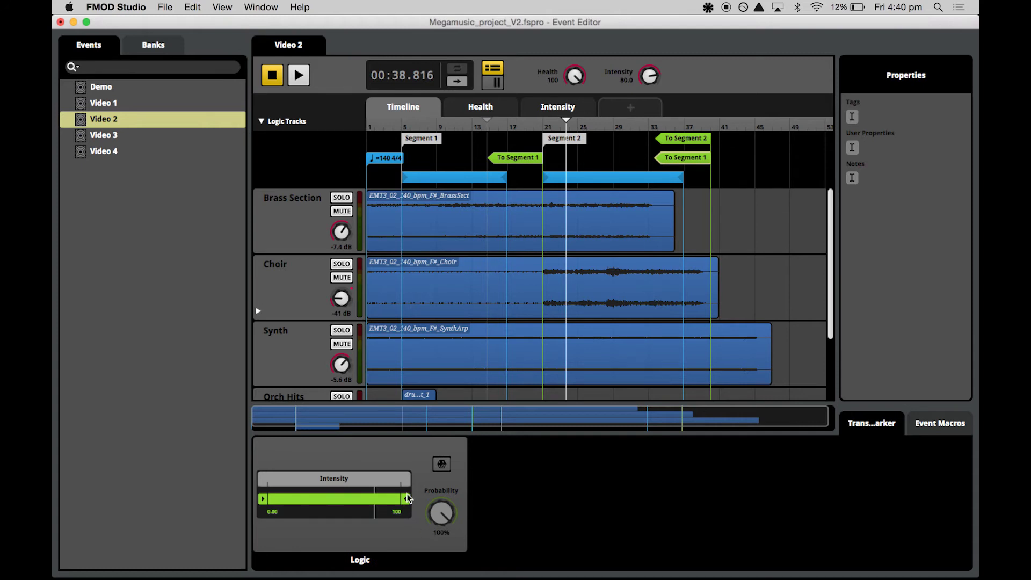
drag(407, 498, 340, 499)
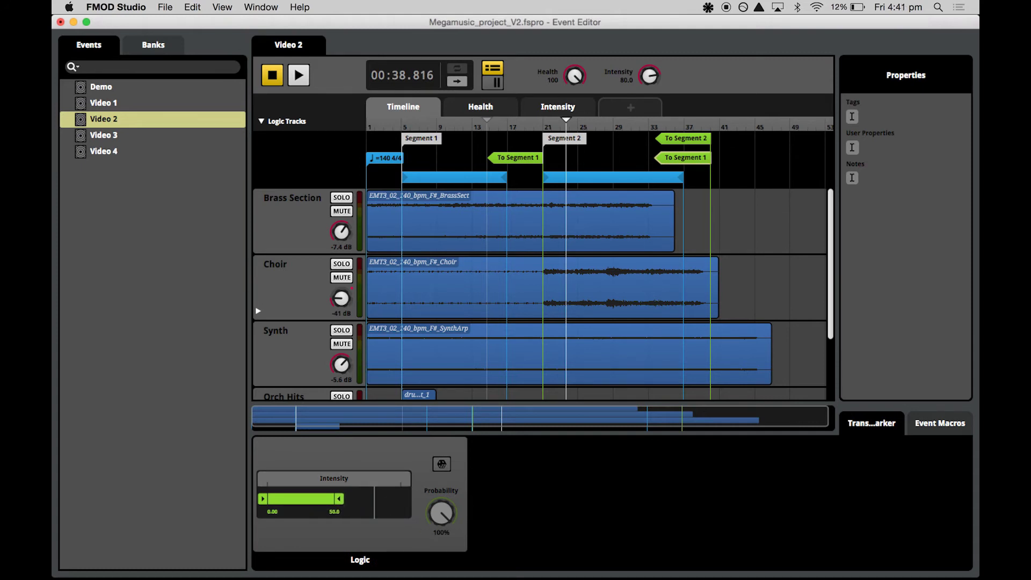
Add an Intensity 50–100 condition to the To Segment 2 transition.
click(685, 139)
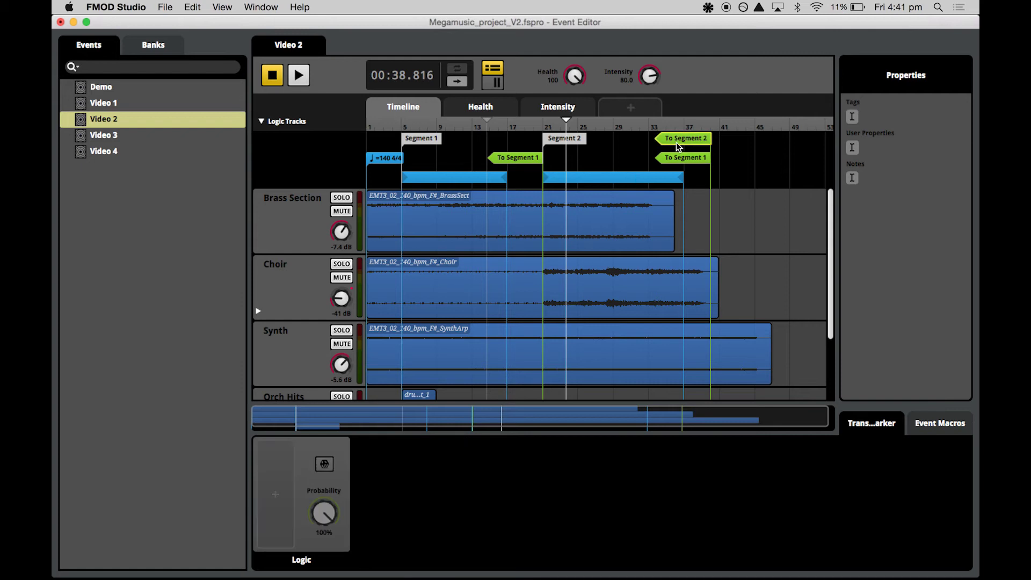
right_click(270, 492)
mouse_move(376, 499)
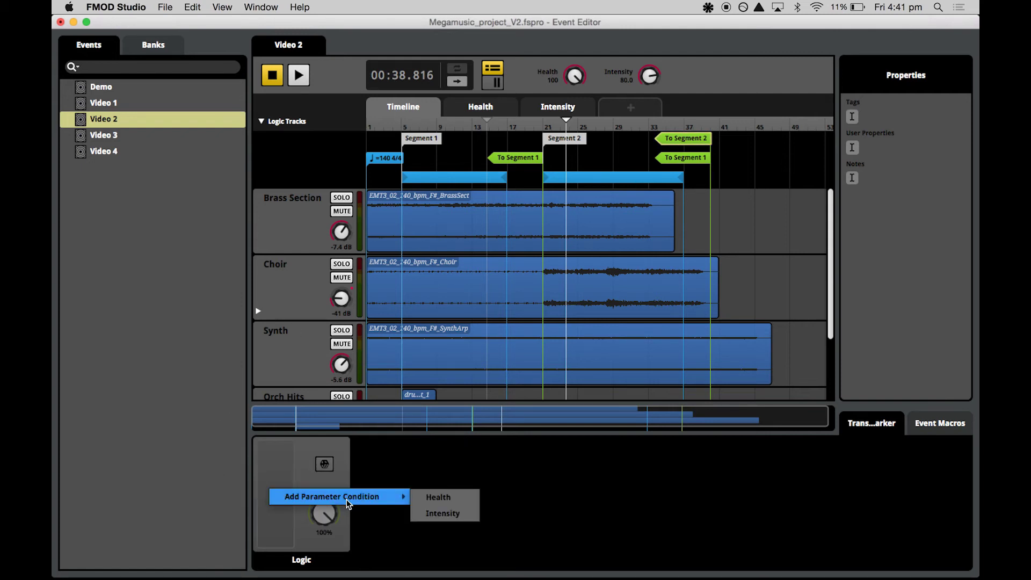
click(473, 523)
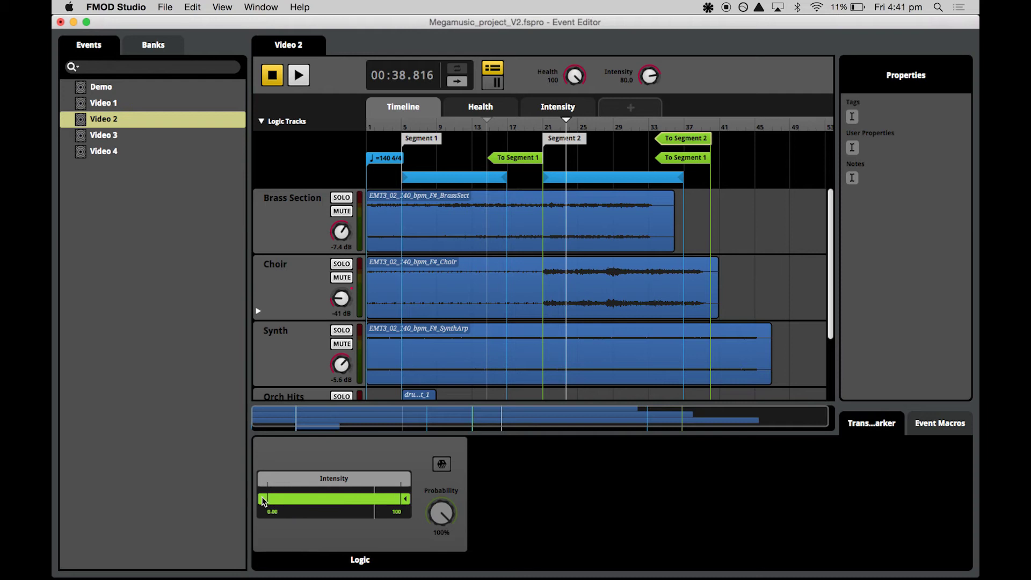
drag(263, 501, 331, 499)
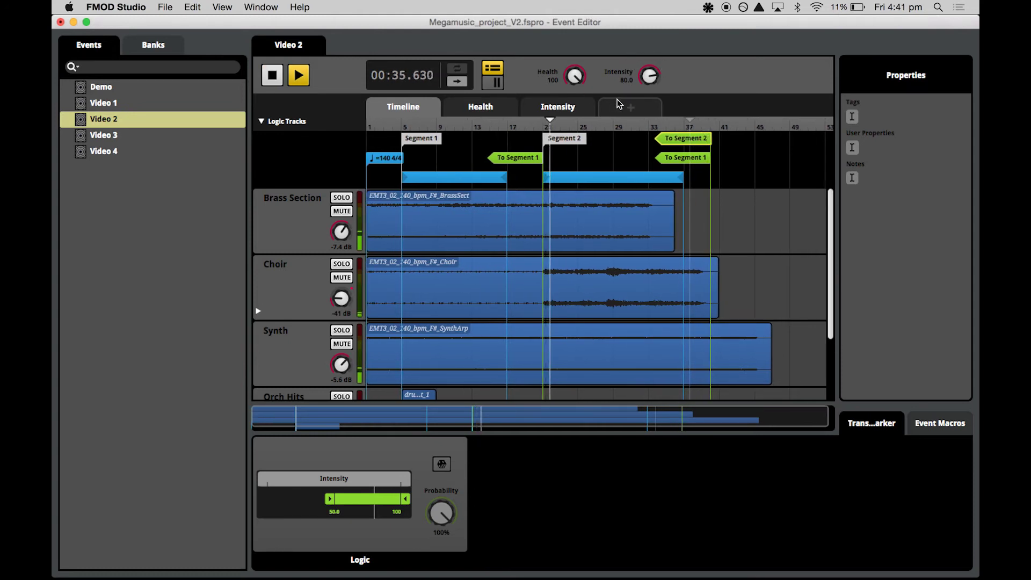
Turn Intensity down to 30 during playback, then stop at 00:09.228 in Segment 1.
scroll(650, 77, down, 5)
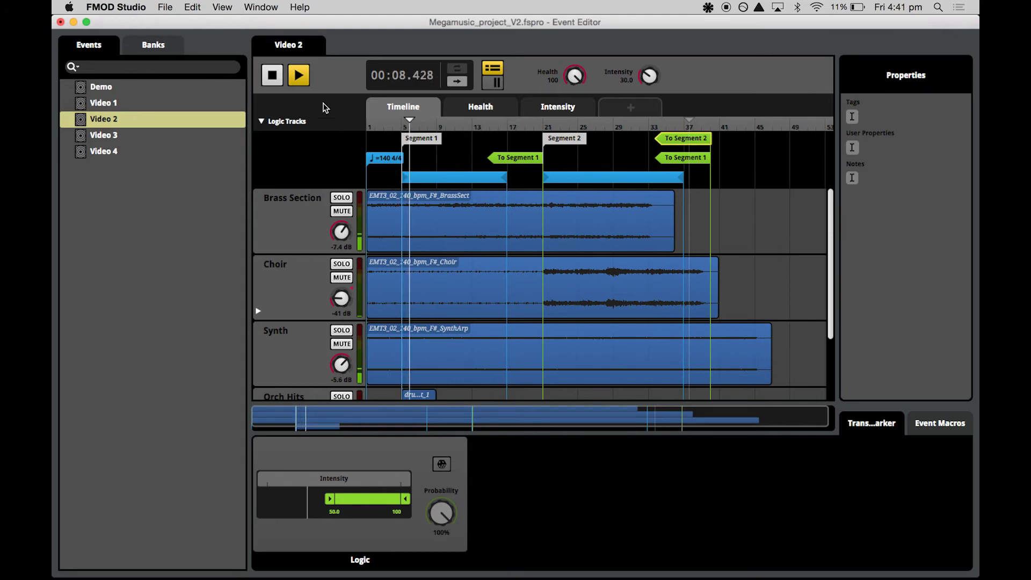
click(271, 75)
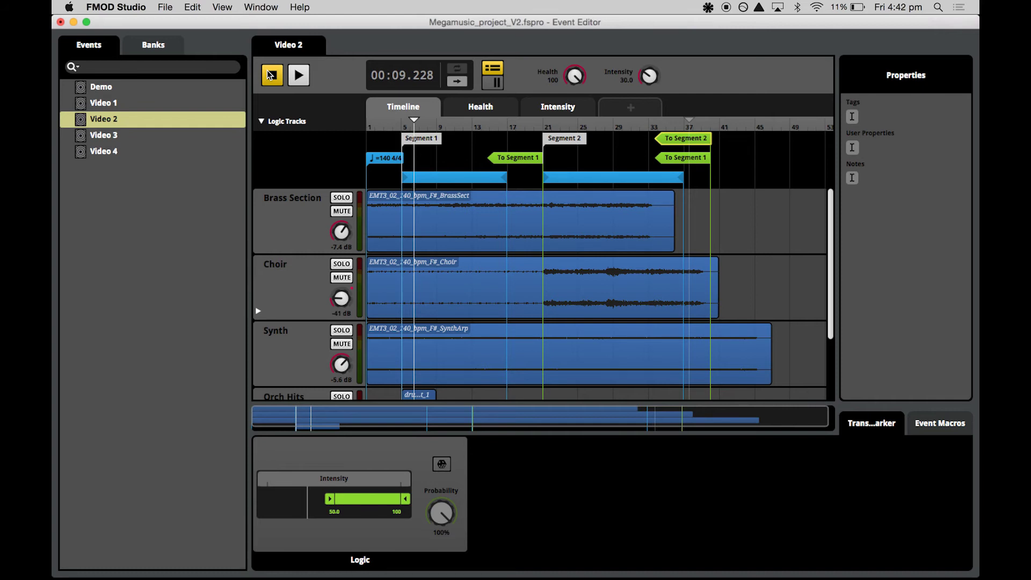
Drag drum_sequence_1.wav from the Orch hits folder onto the Orch Hits track before Segment 2.
scroll(268, 319, down, 3)
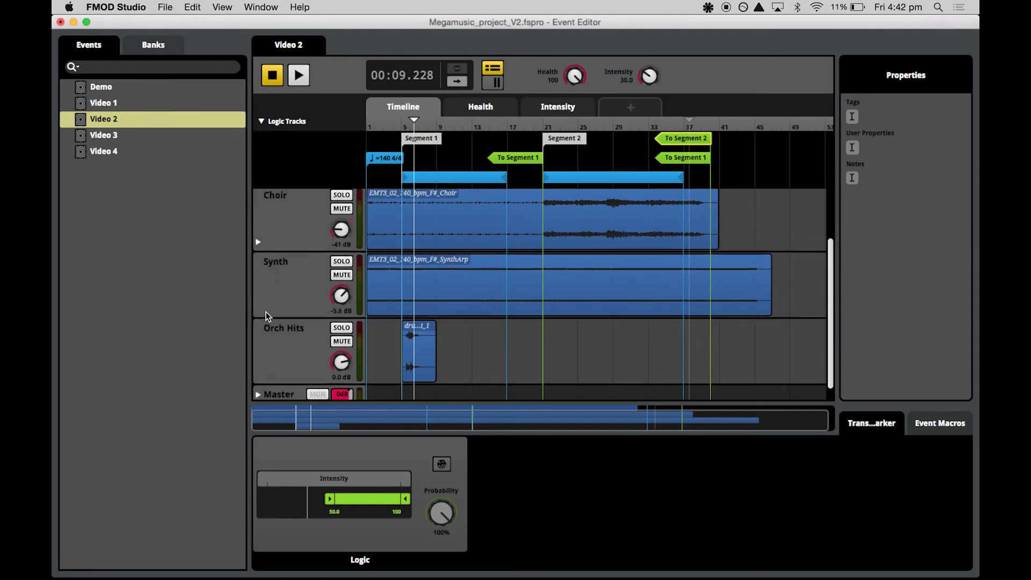
click(287, 347)
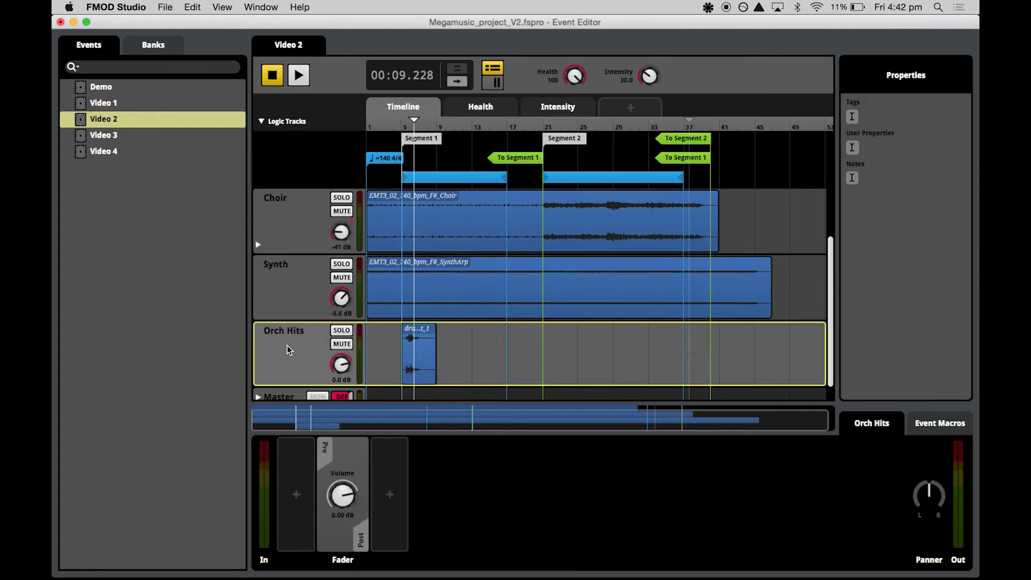
key(super+6)
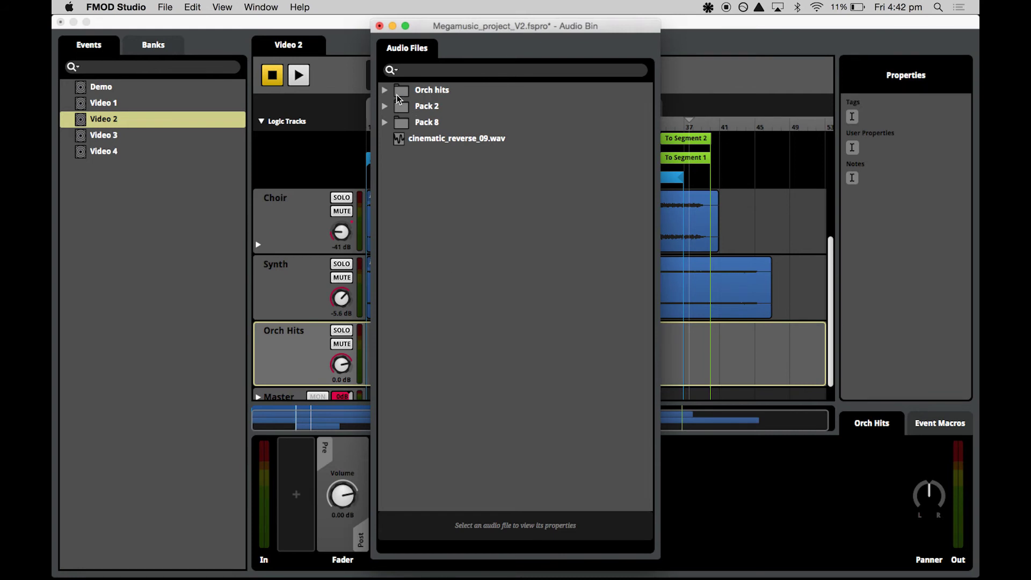
click(383, 90)
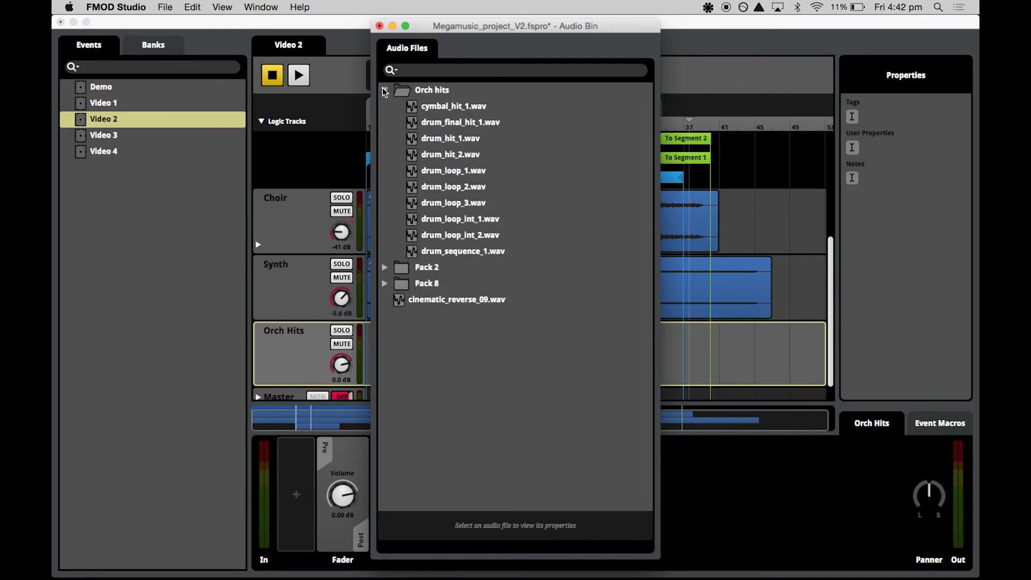
drag(506, 27, 257, 32)
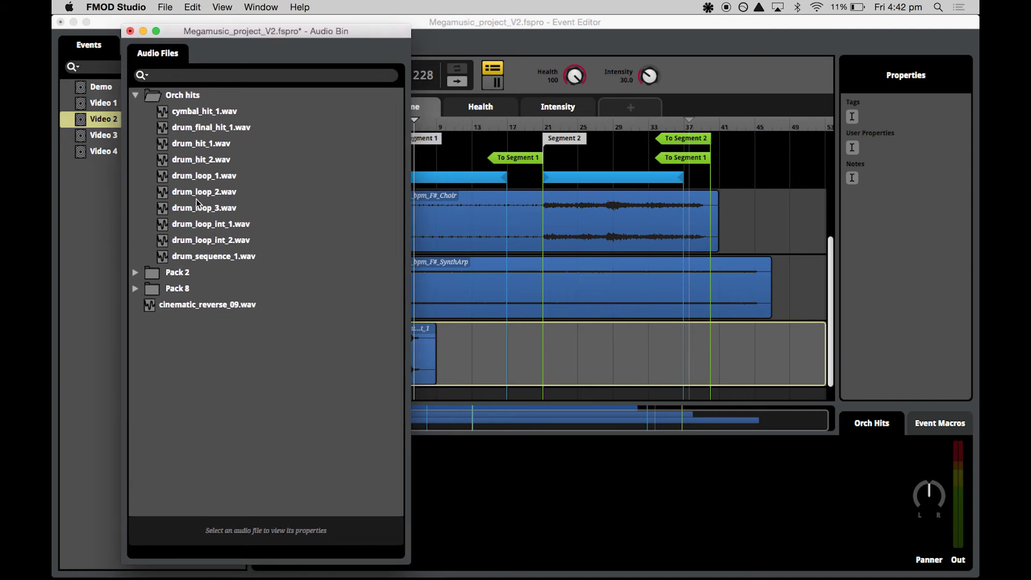
drag(213, 254, 531, 342)
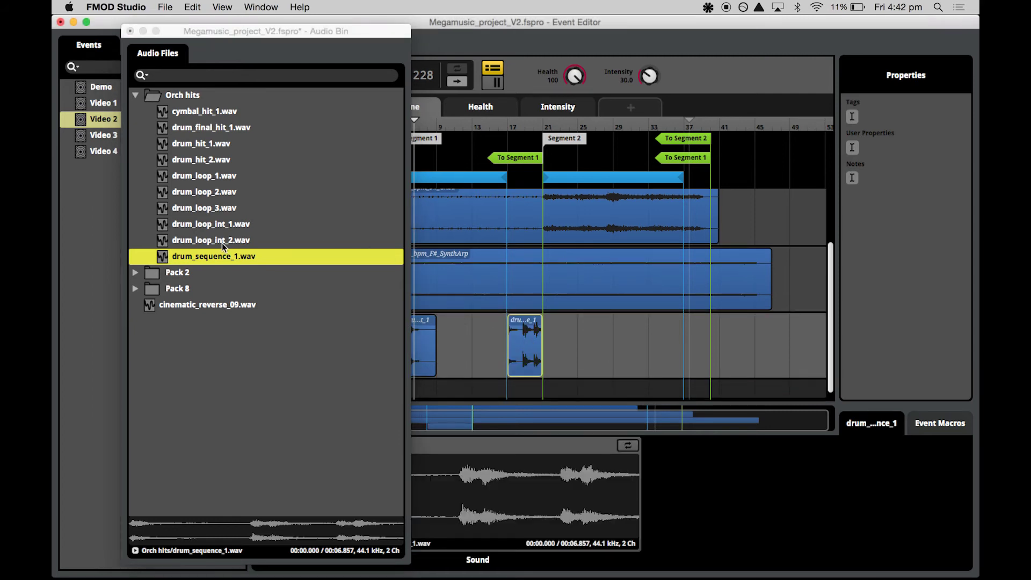
Build a Multi Sound from drum_loop_1–3 on Orch Hits, butted against the drum sequence's end.
click(216, 210)
shift+click(216, 178)
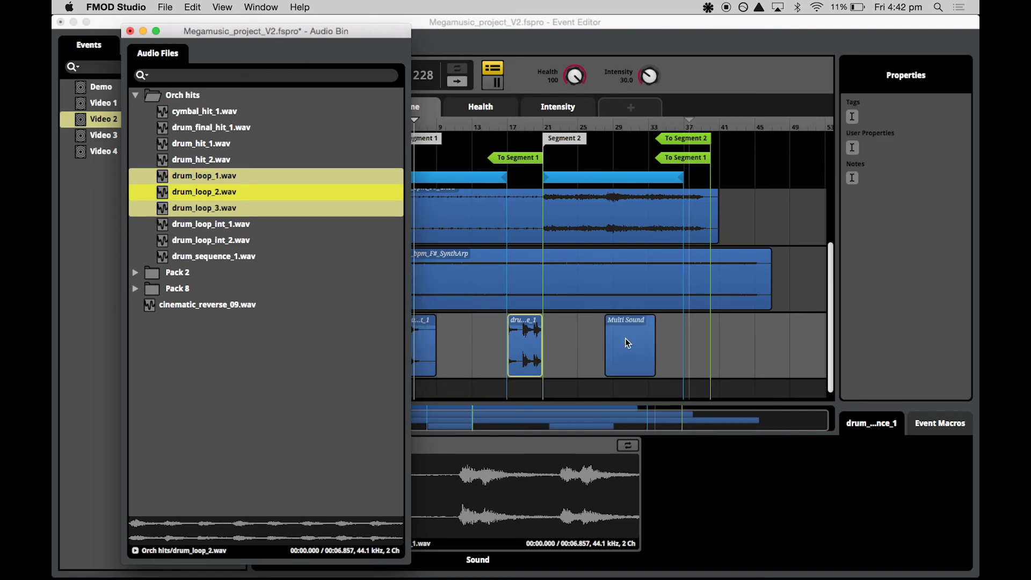
click(626, 341)
drag(627, 343, 644, 366)
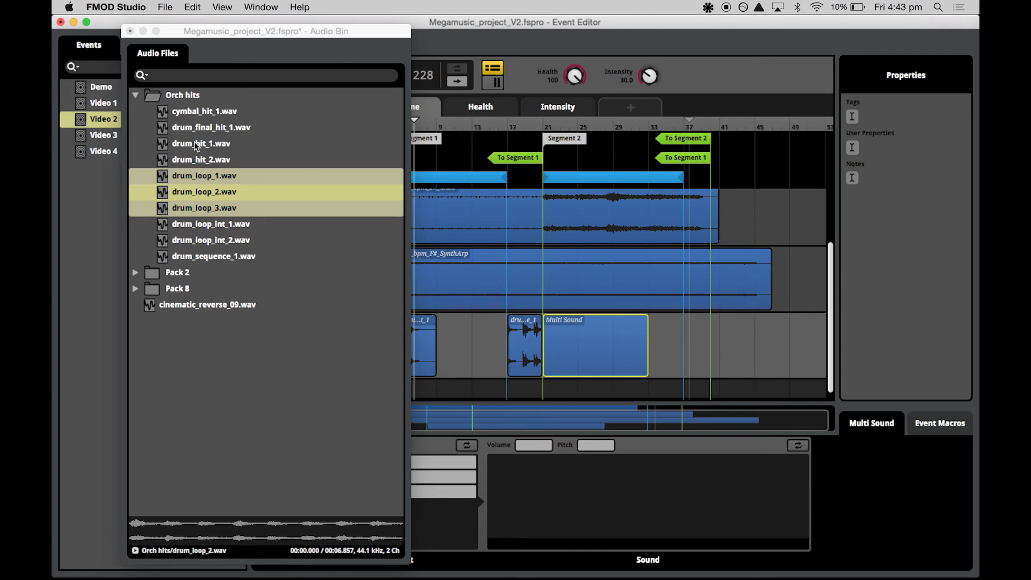
Place drum_loop_int_1.wav on Orch Hits right after the Multi Sound.
click(201, 224)
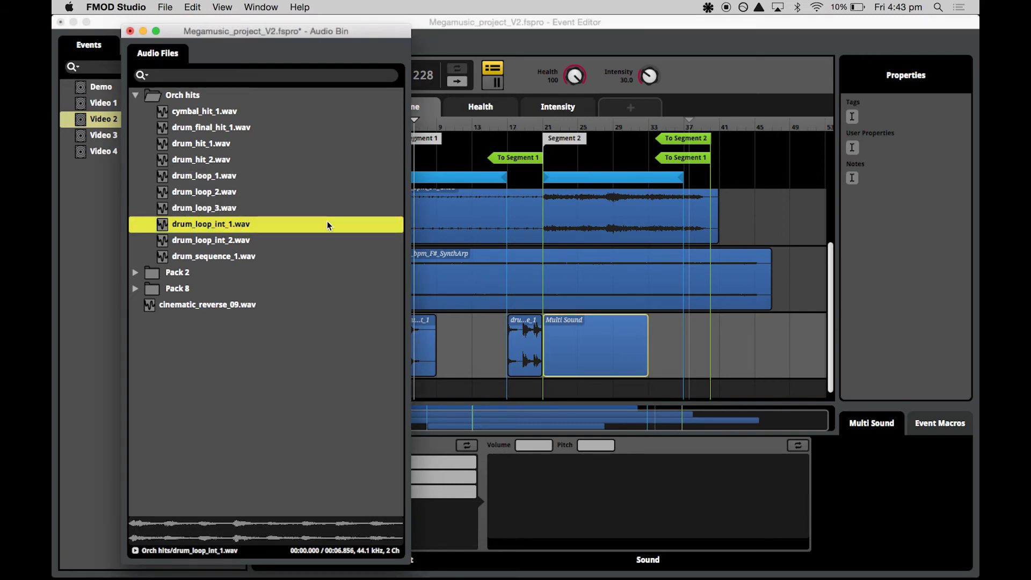
drag(329, 226, 679, 334)
click(130, 30)
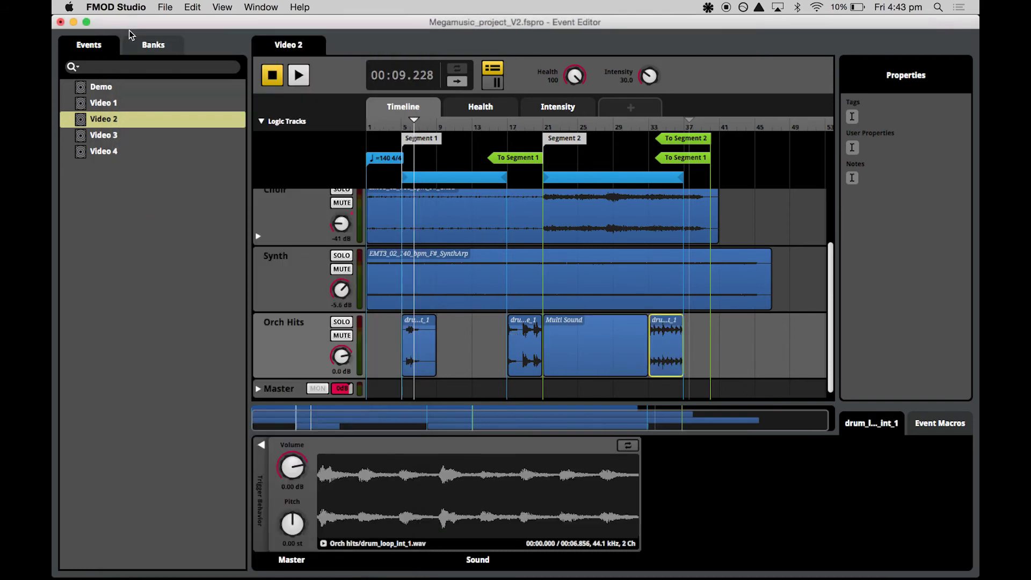
Play from around bar 15 through the transition and select the Multi Sound to view its playlist.
click(513, 129)
click(493, 127)
key(space)
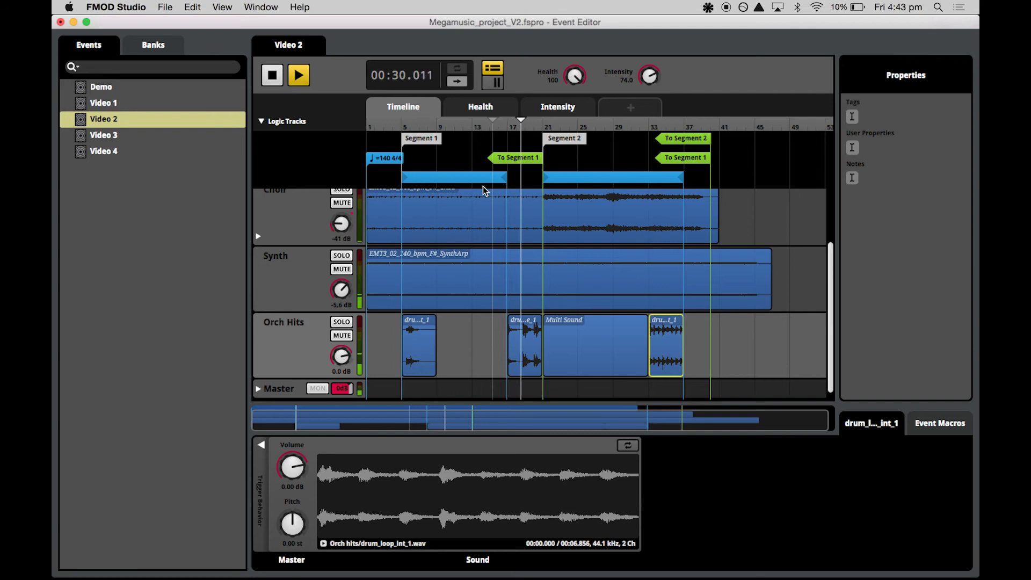
click(603, 371)
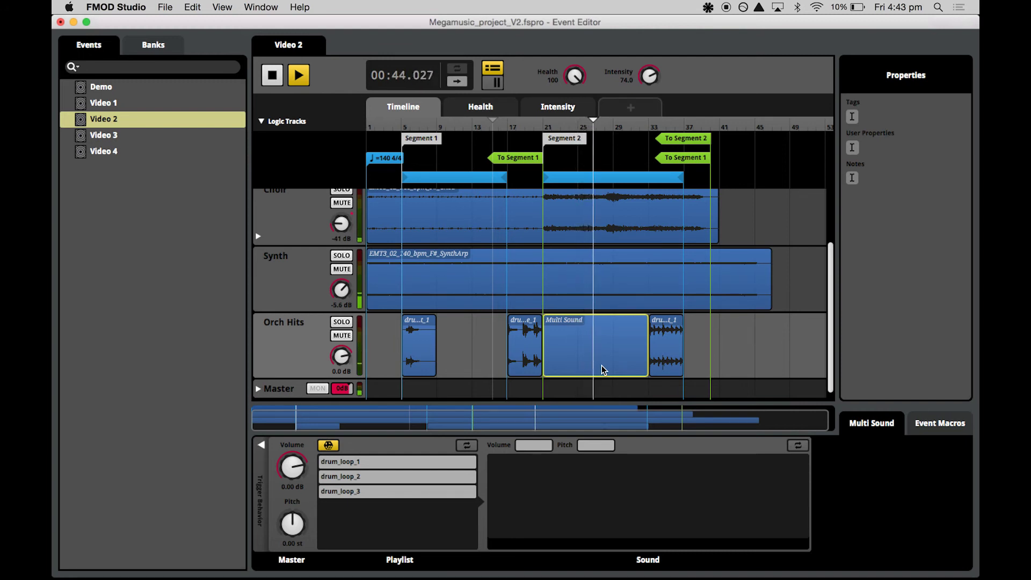
Stop playback and preview drum_loop_1, drum_loop_2 and drum_loop_3 in the playlist.
key(space)
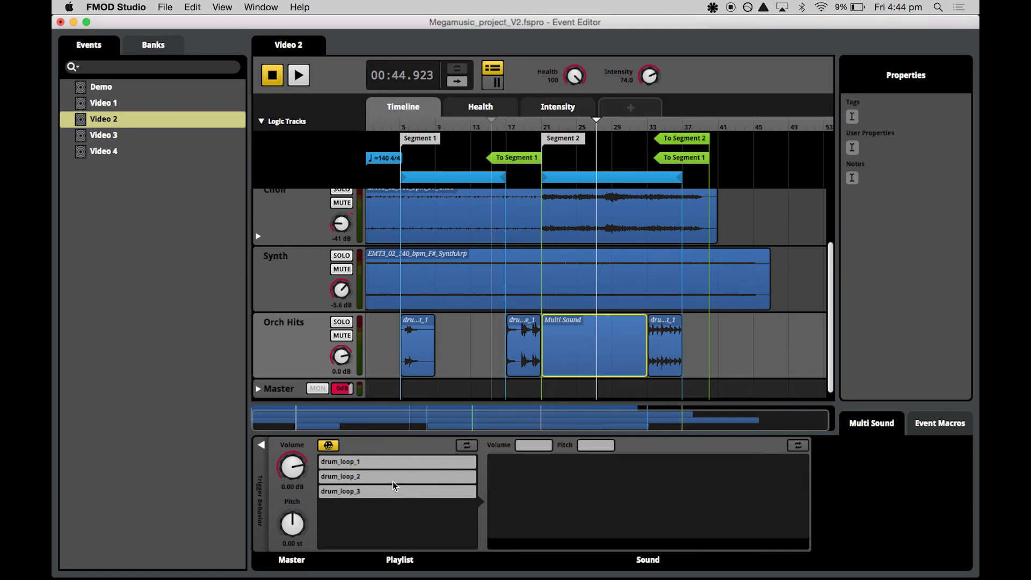
click(358, 461)
click(364, 477)
click(368, 493)
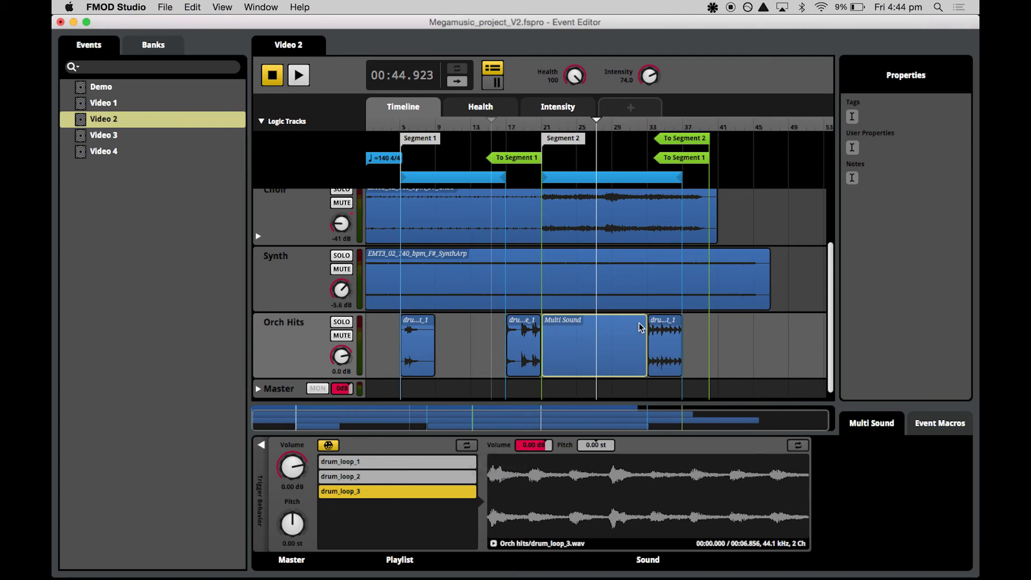
Enable Loop Playlist on the Multi Sound and play from around bar 21.
click(470, 450)
click(548, 127)
key(space)
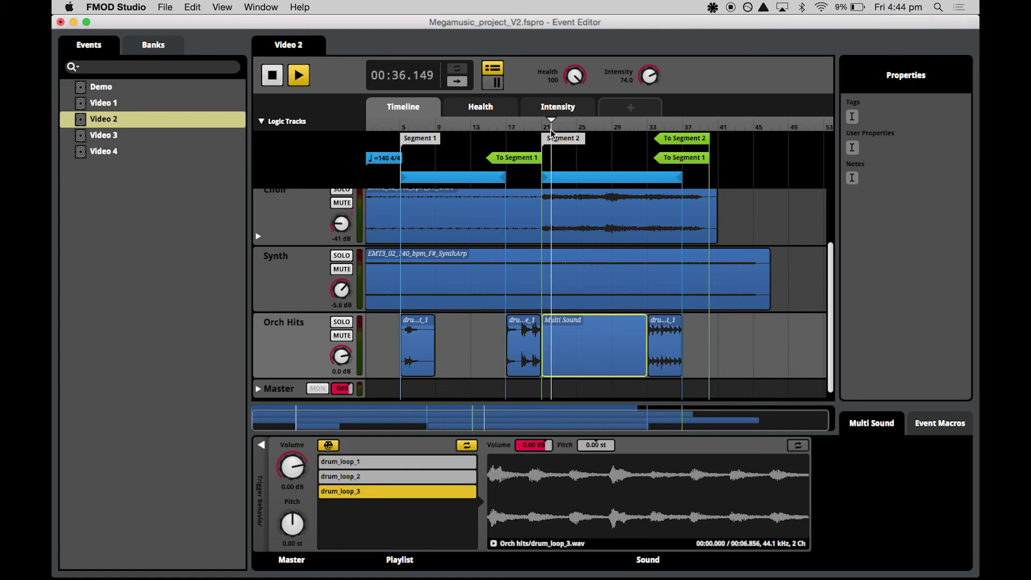
click(485, 127)
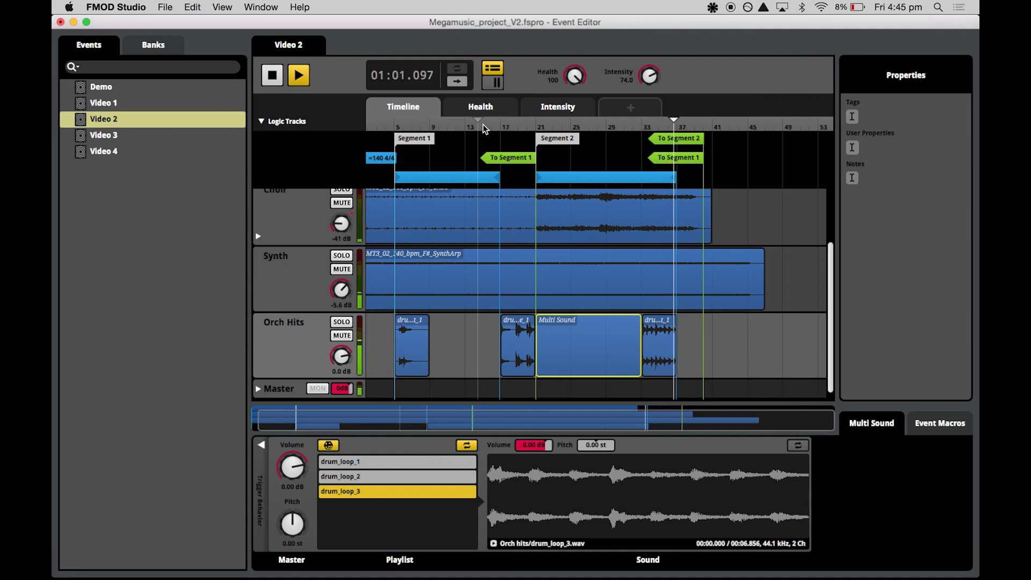
key(space)
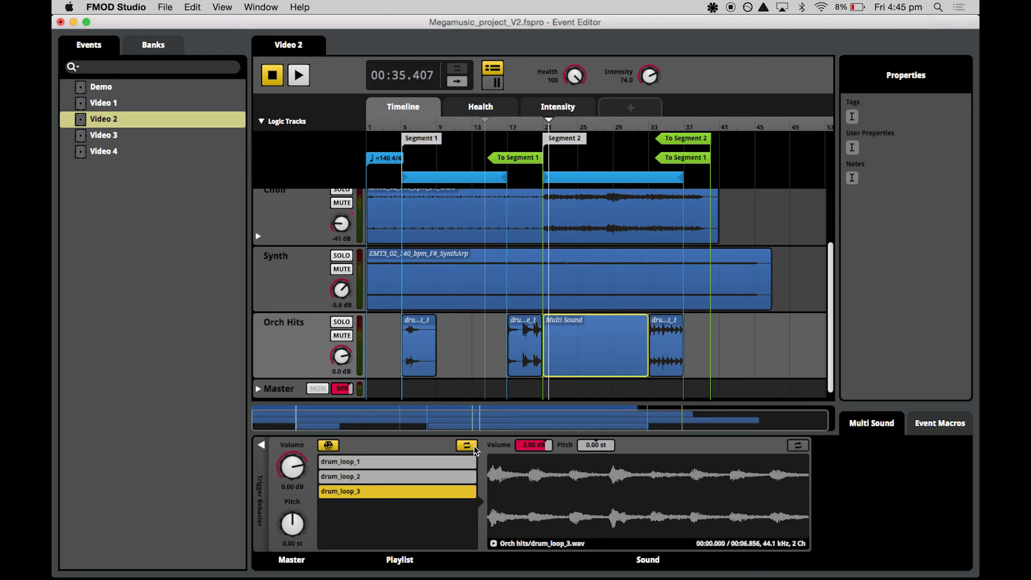
Add a new audio track below Orch Hits and name it Drums.
click(277, 340)
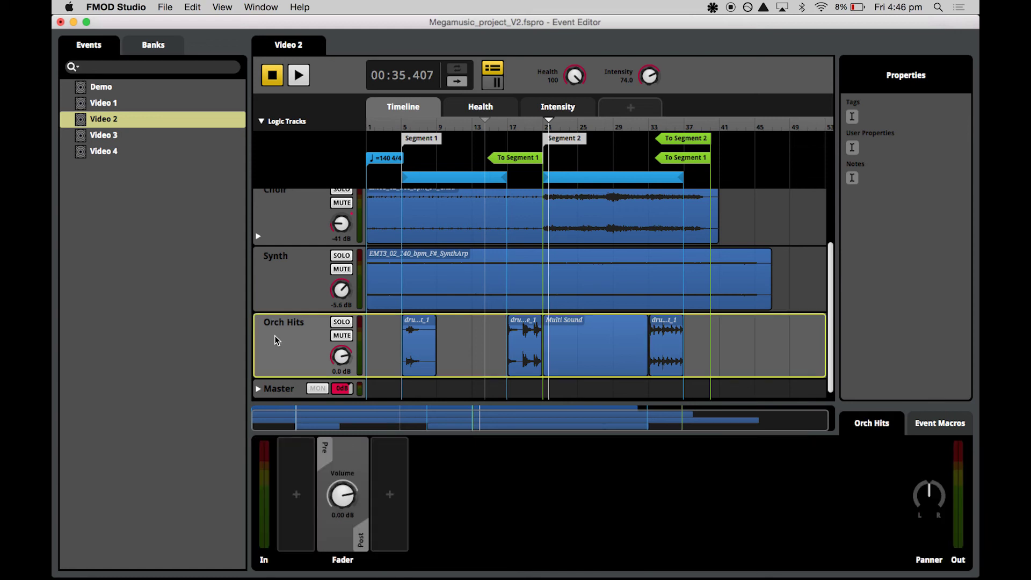
right_click(290, 352)
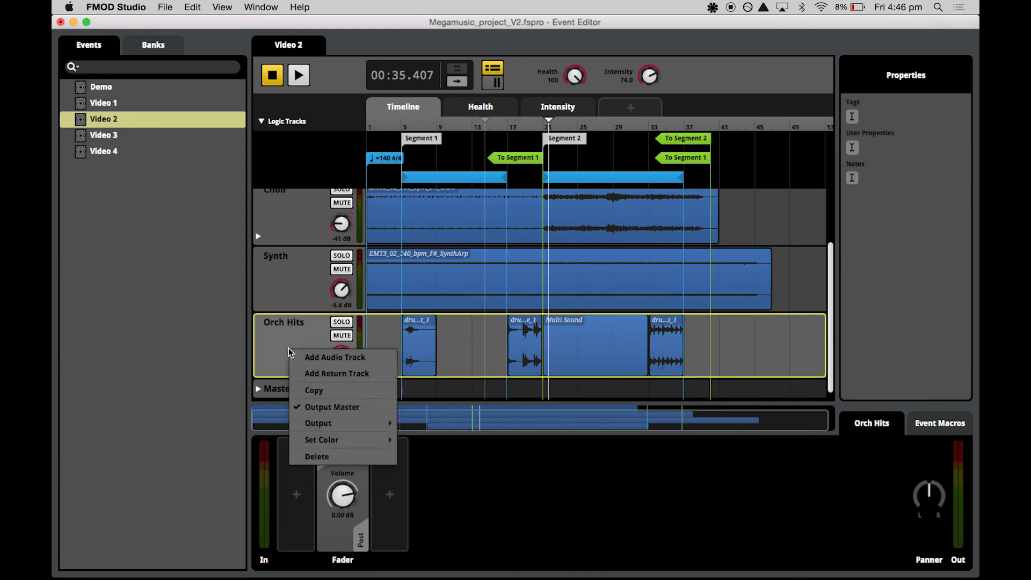
click(362, 358)
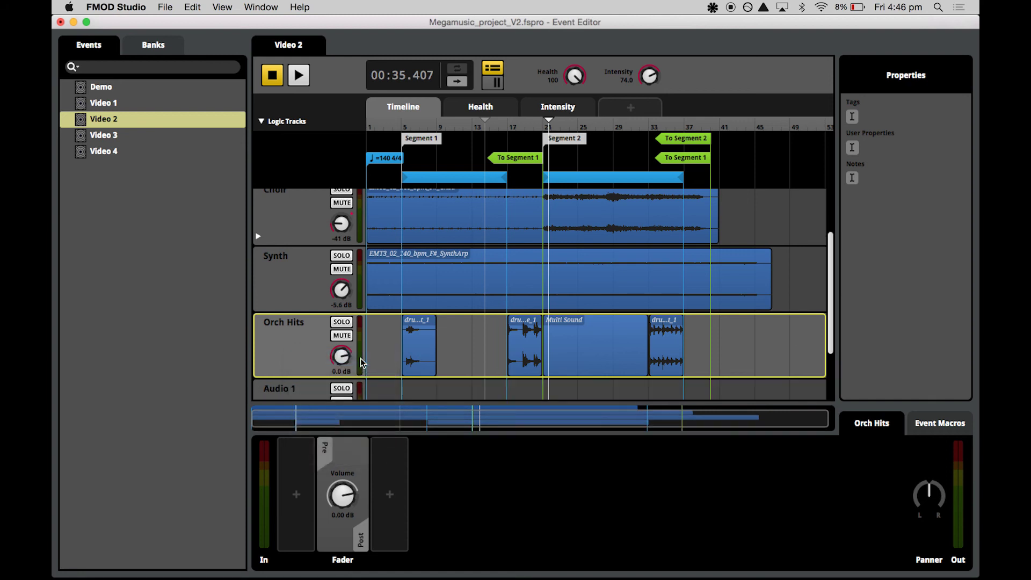
double_click(290, 390)
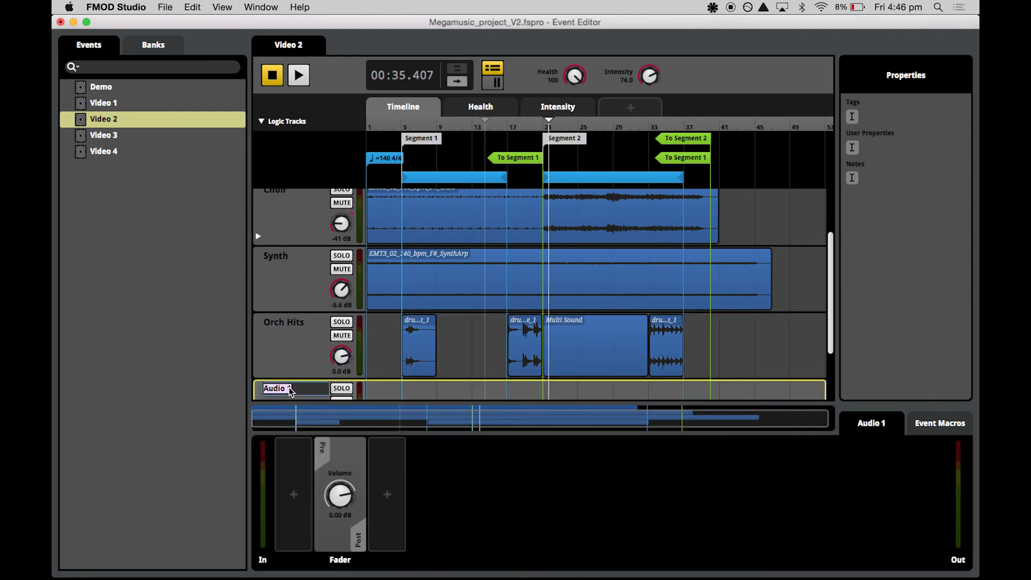
text(Drums)
key(Return)
Drag EMT3_02_140_bpm_F#_Kick_FX.wav from Pack 2 onto the Drums track at bar 17.
scroll(292, 382, down, 2)
scroll(291, 382, down, 1)
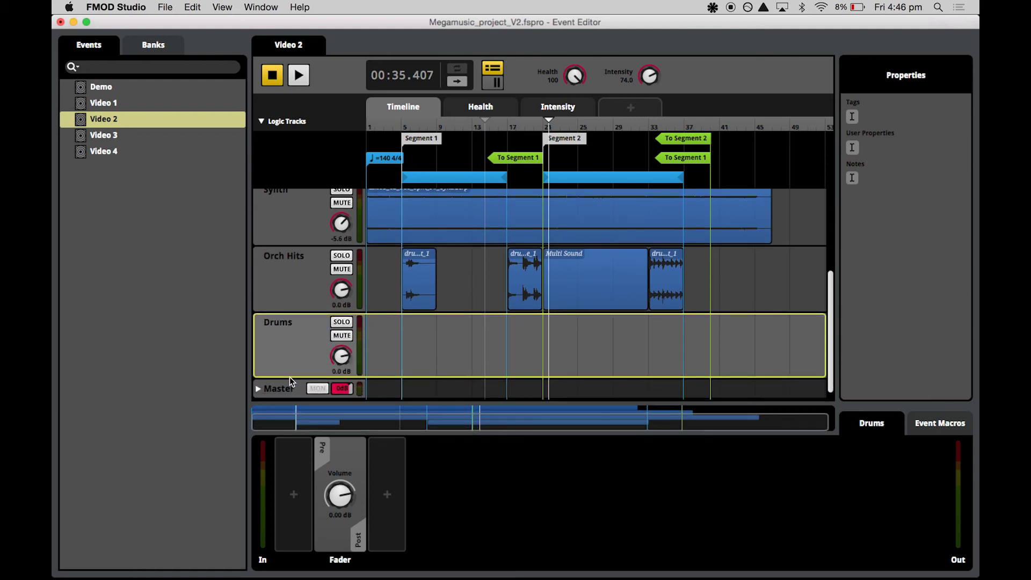
key(super+6)
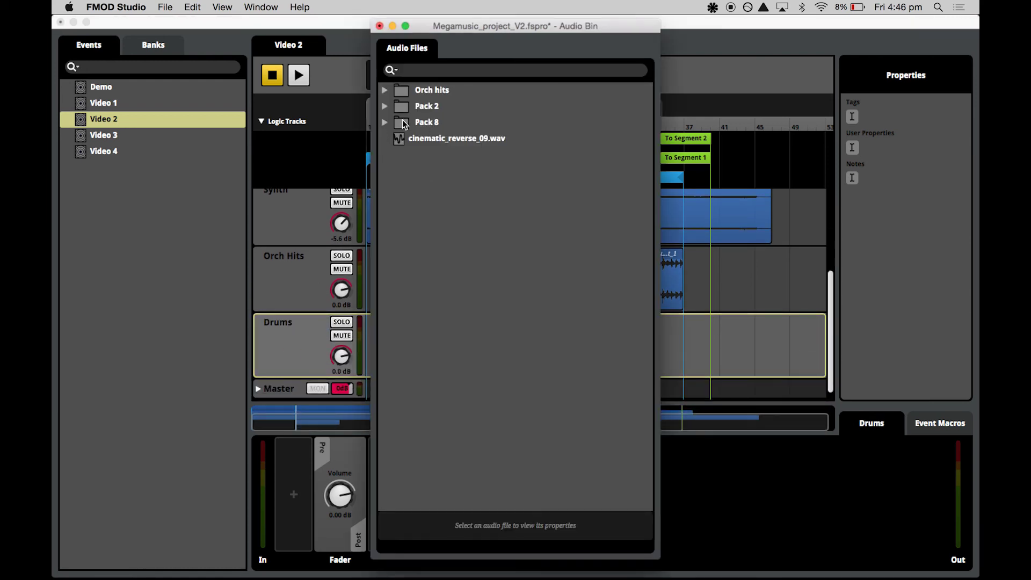
click(385, 106)
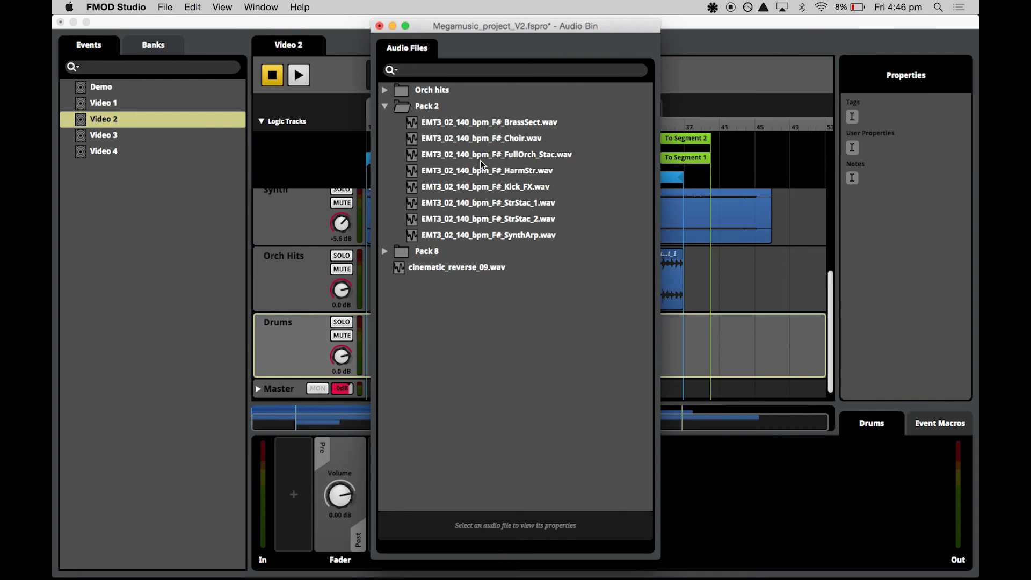
click(510, 186)
drag(495, 27, 350, 32)
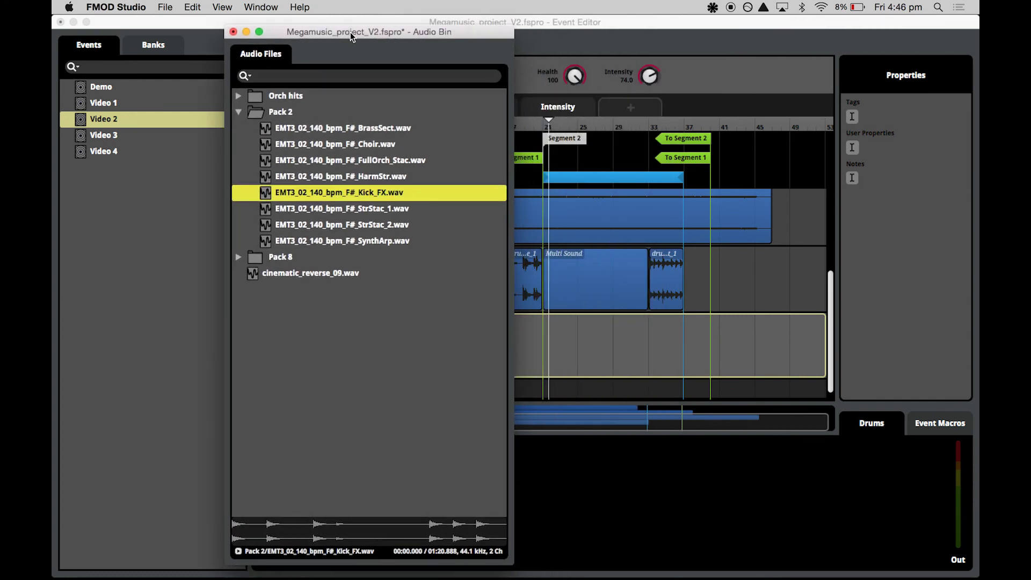
drag(341, 225, 564, 343)
click(234, 32)
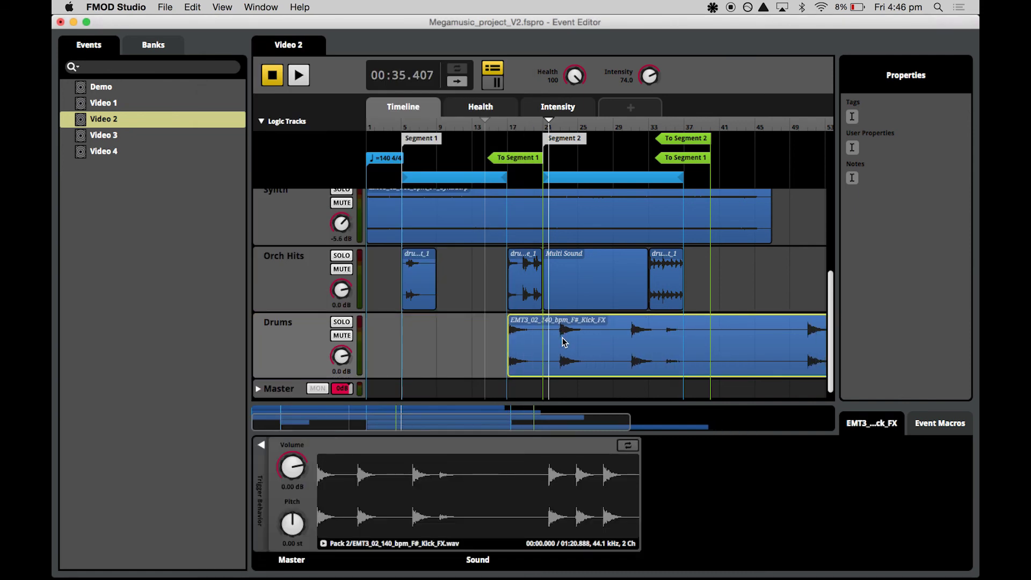
Play briefly from near Segment 2, then stop and nudge the playhead back.
click(560, 128)
key(space)
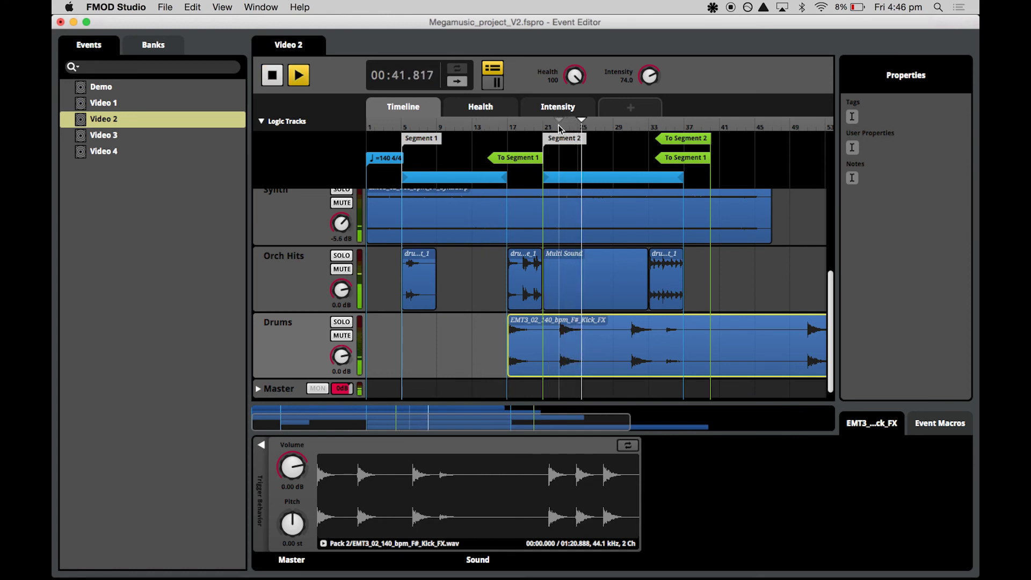
key(space)
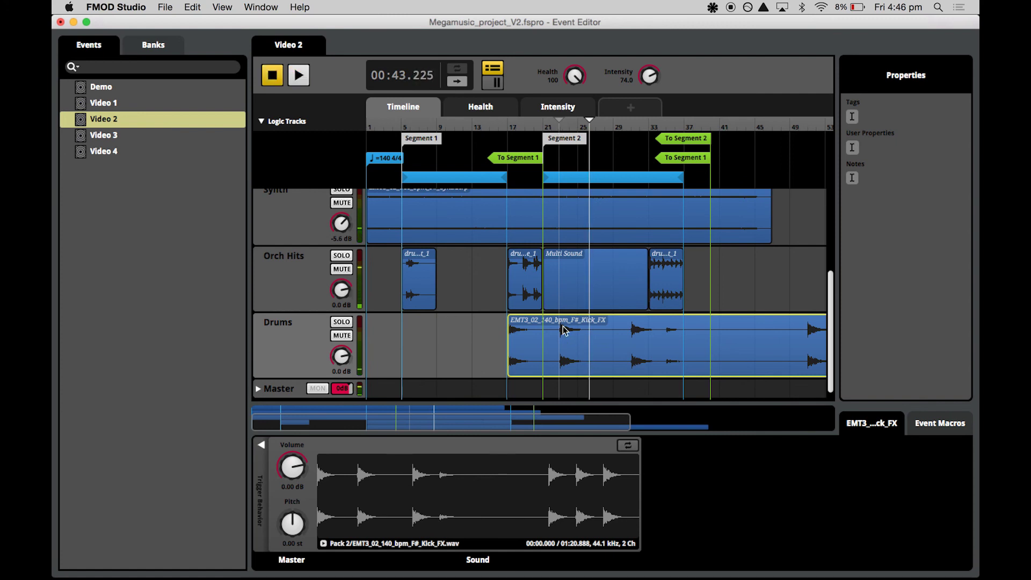
click(557, 128)
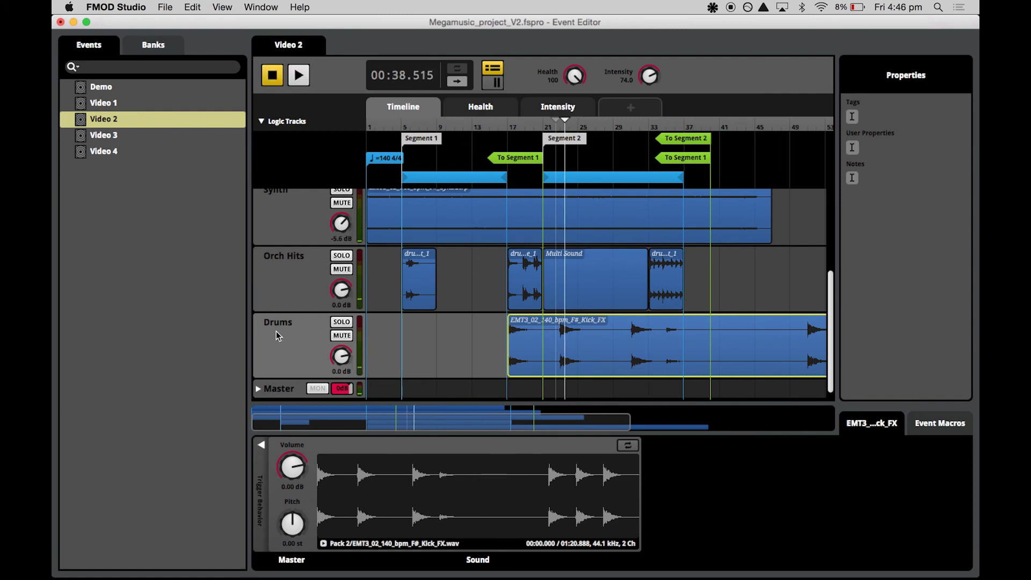
Give the Kick_FX instrument a Health parameter condition limited to 0–30.
click(262, 445)
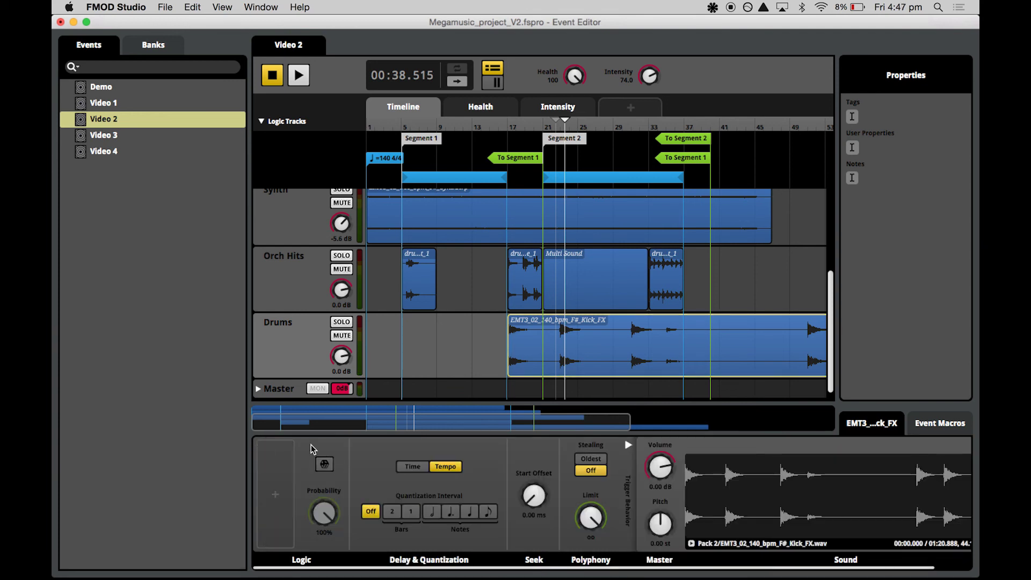
click(275, 498)
mouse_move(299, 511)
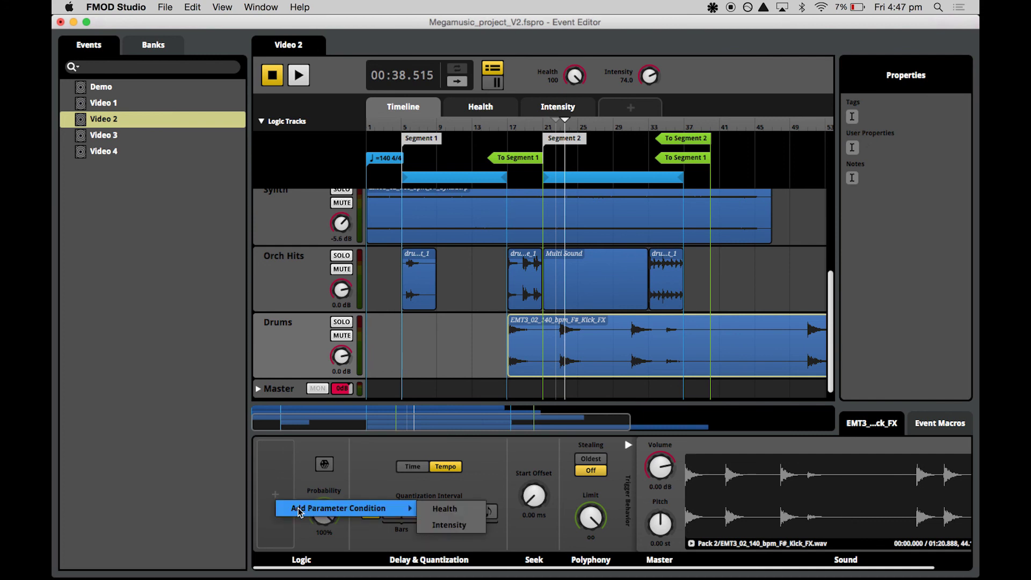
click(445, 509)
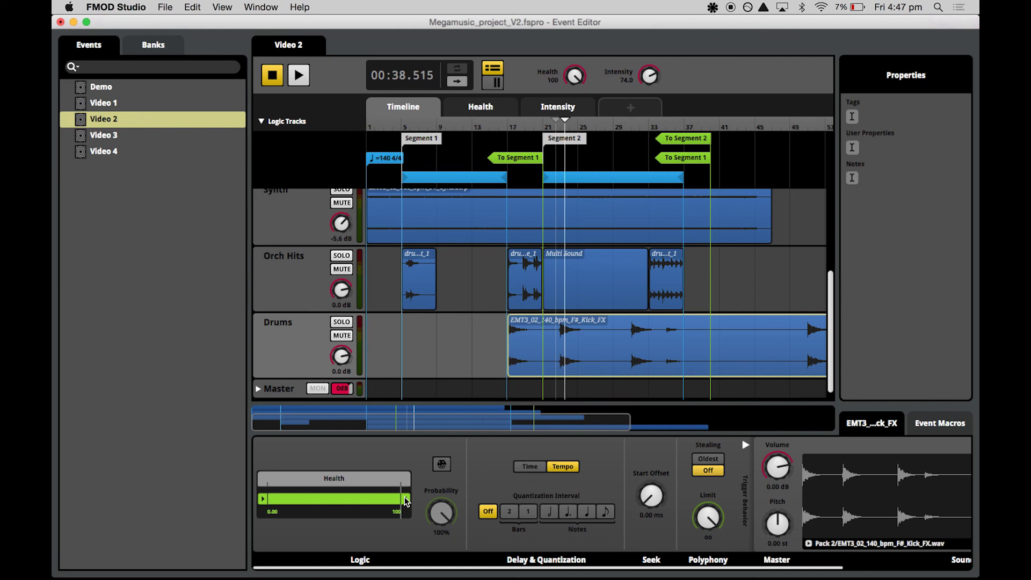
drag(405, 501, 312, 500)
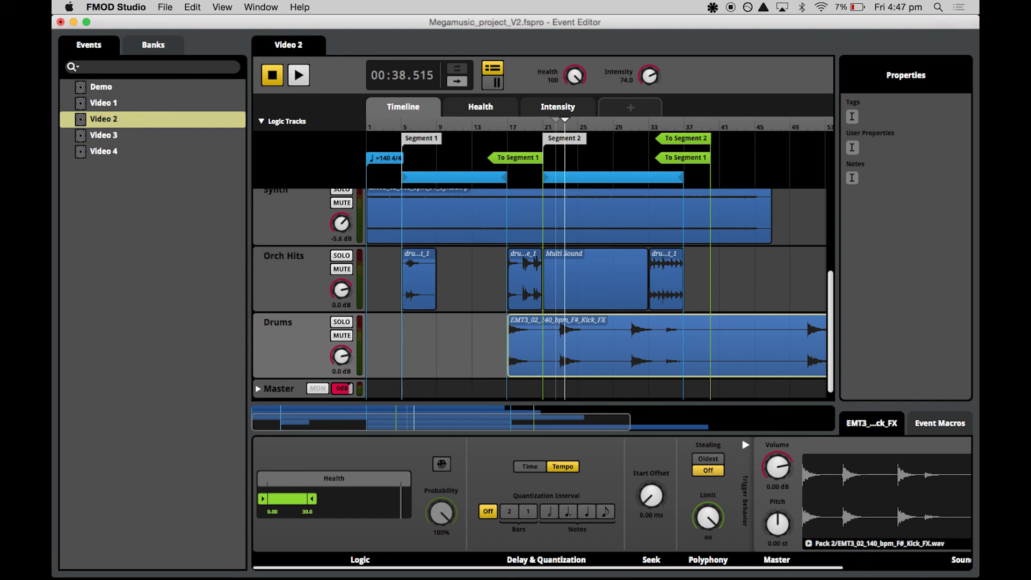
Play the event from the start of Segment 2, then stop.
click(559, 124)
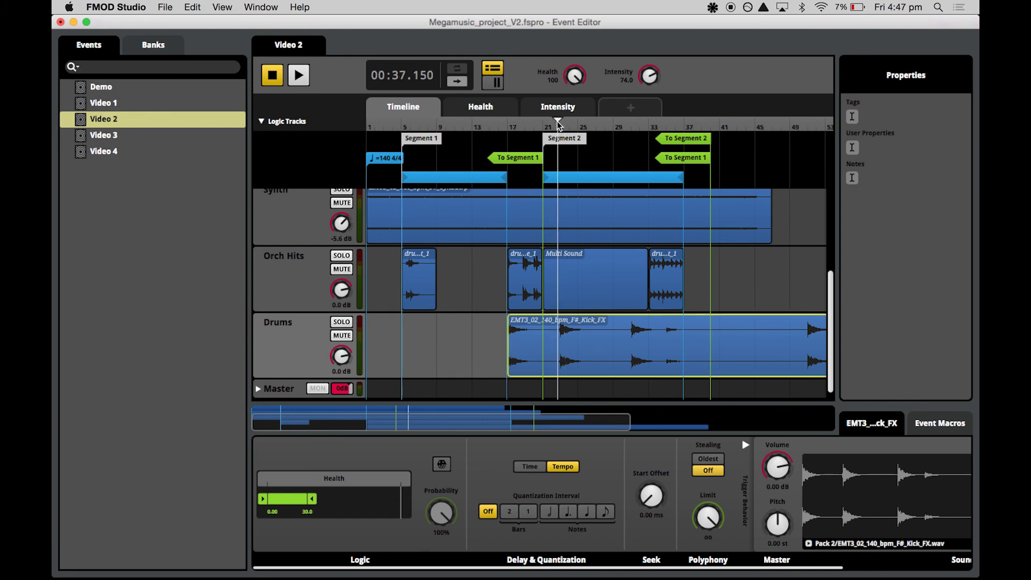
click(553, 124)
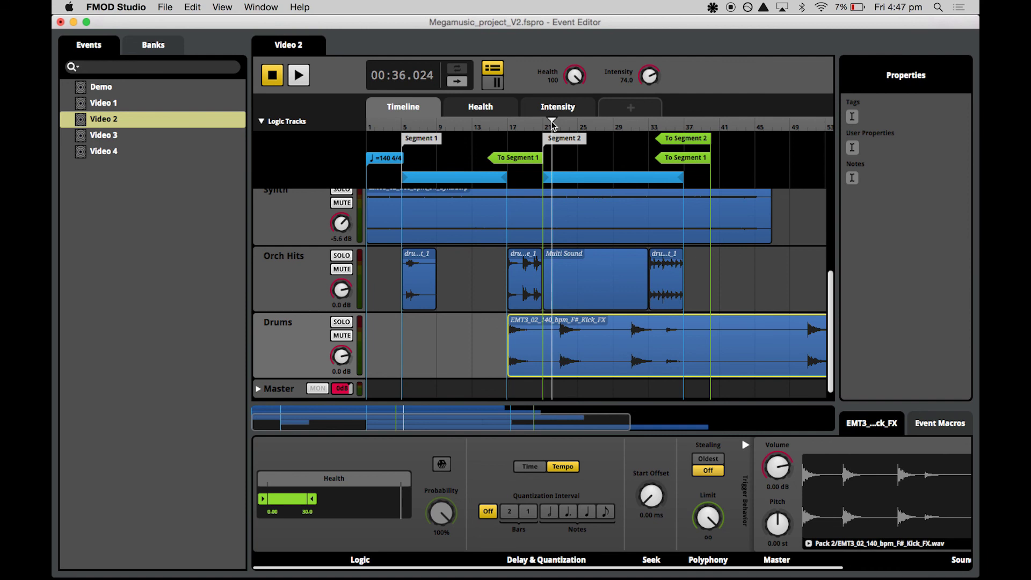
key(space)
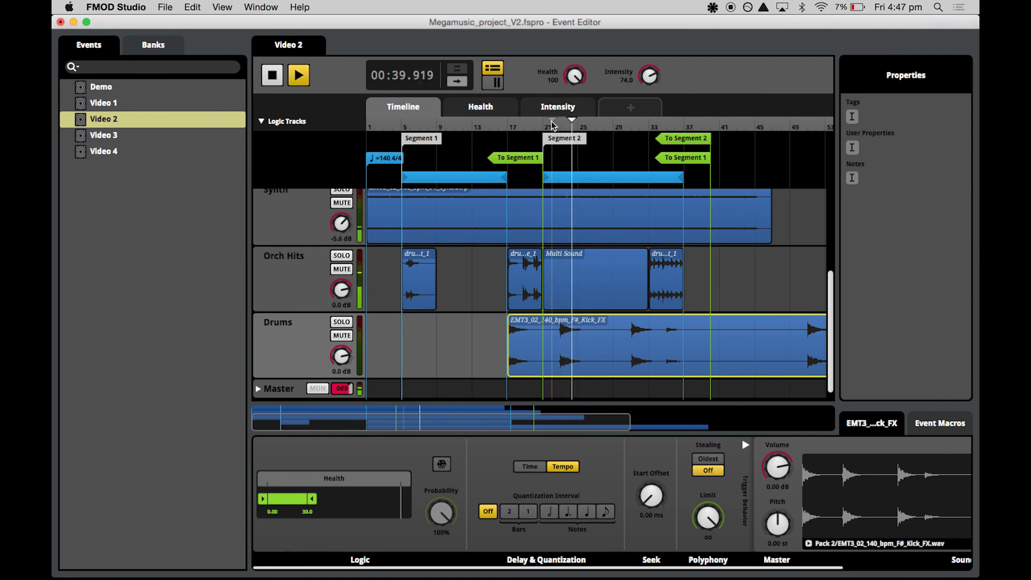
key(space)
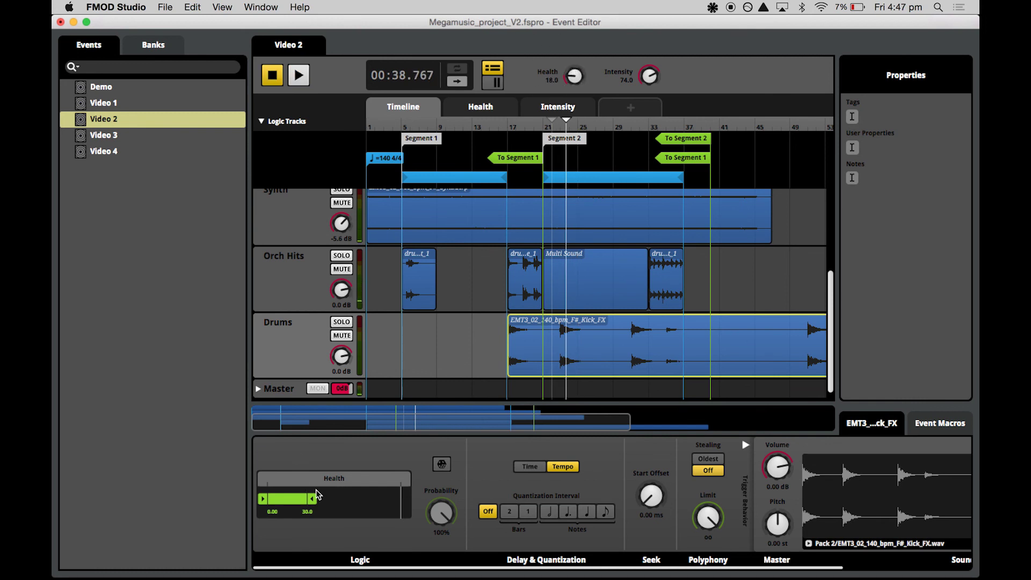
Replay Segment 2 with Health at 18 to hear the kicks, stopping at 00:38.997.
click(546, 131)
key(space)
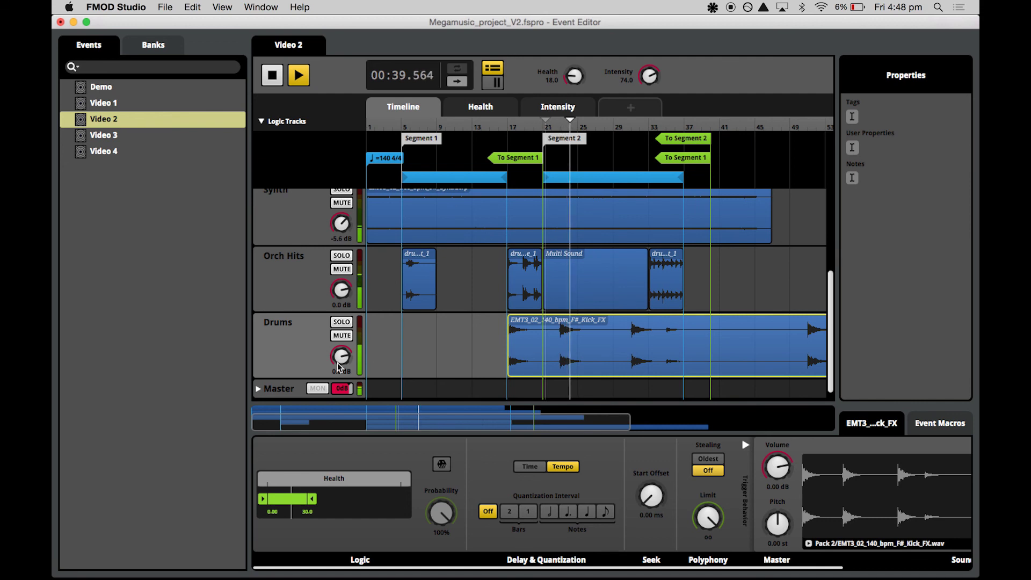
click(562, 128)
click(551, 127)
key(space)
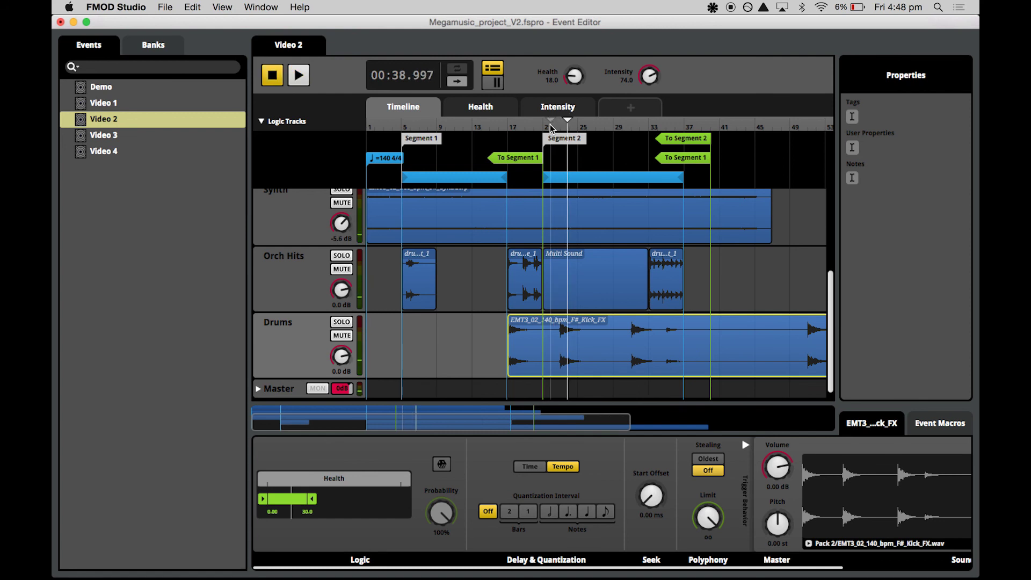